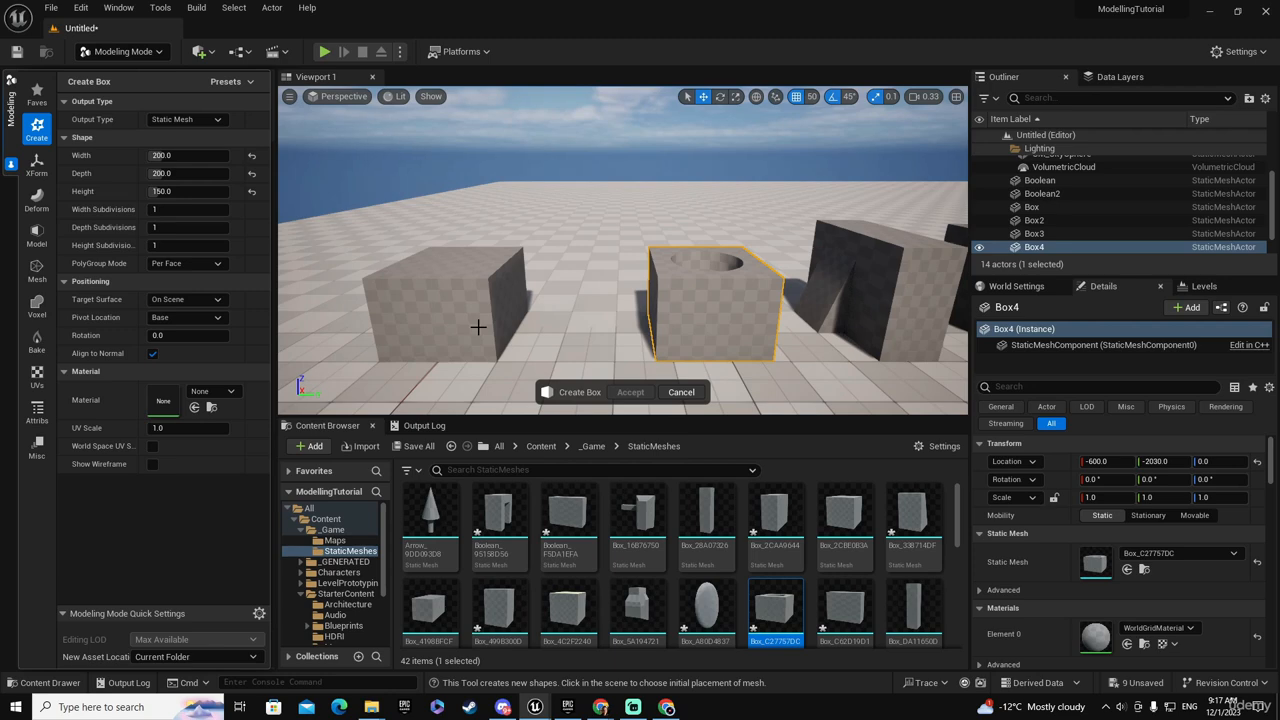
Place a 200 × 200 × 150 box on the floor at X -600, Y -2500 and create it.
{"action": "left_click", "coordinate": [475, 327]}
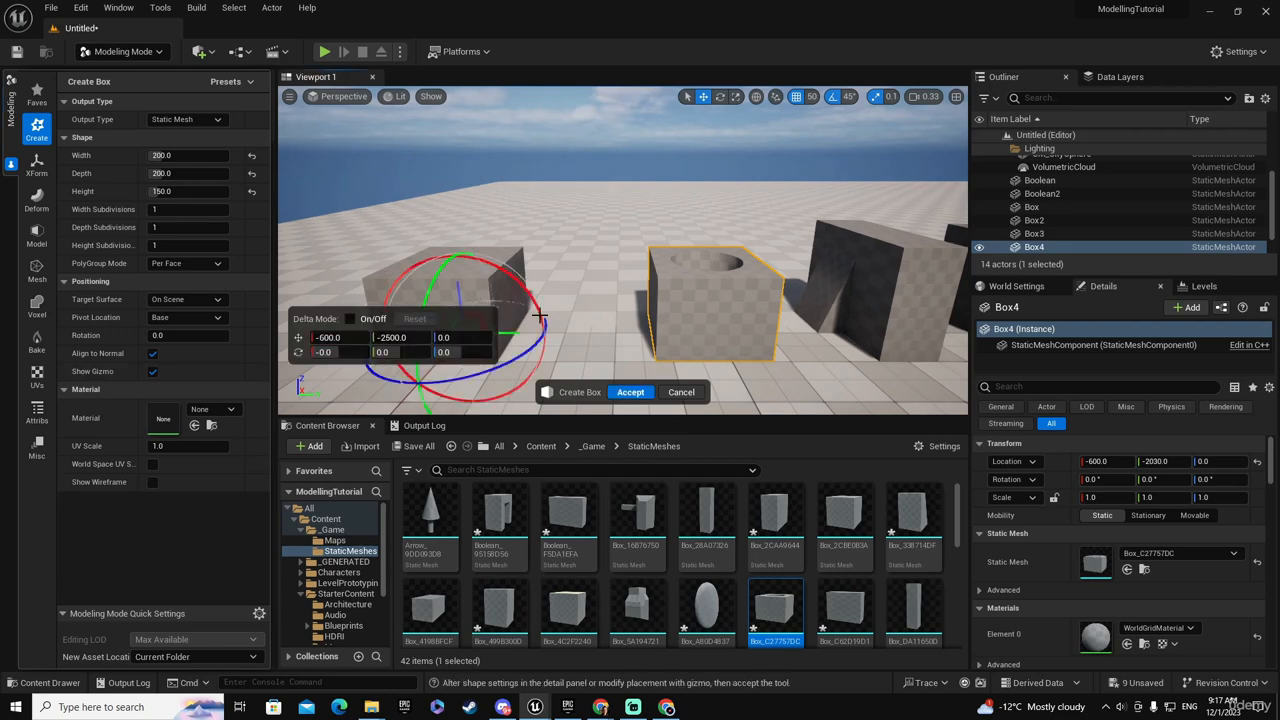
{"action": "left_click", "coordinate": [630, 392]}
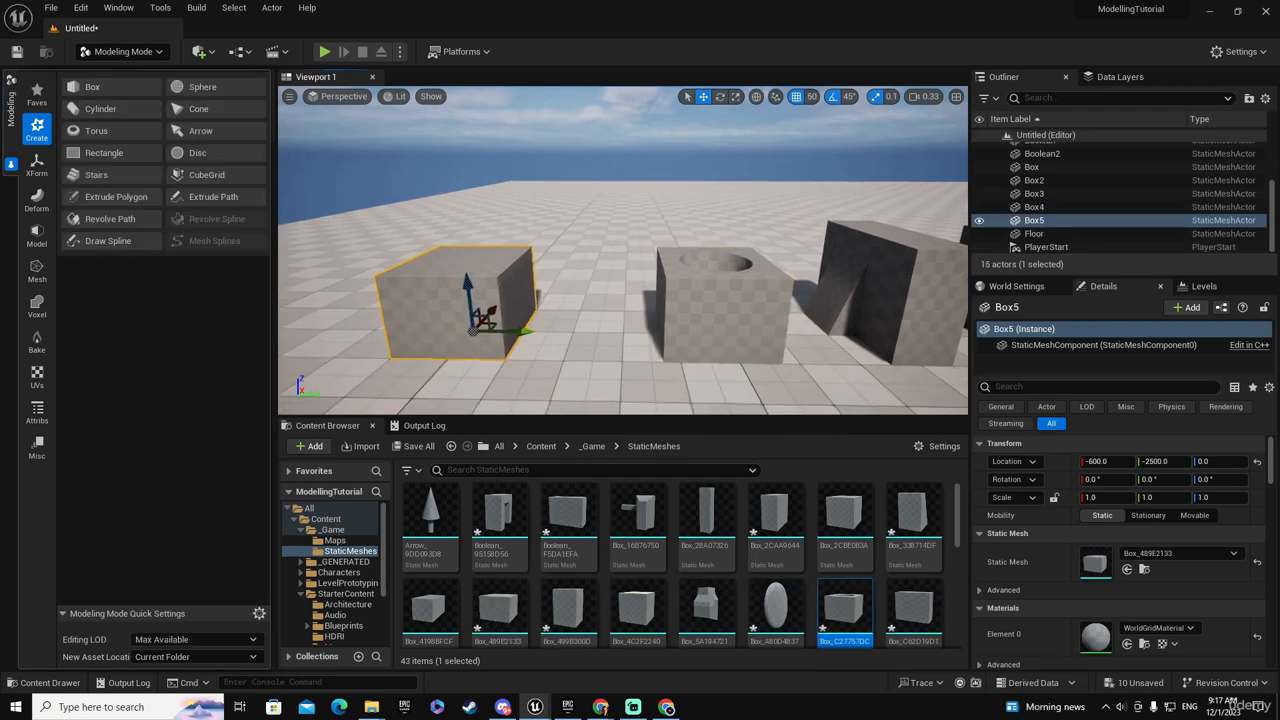
Try a Plane Cut on the new box with the plane at Z 125 and tilted 45°, and undo the cut.
{"action": "key", "text": "a"}
{"action": "mouse_move", "coordinate": [622, 330]}
{"action": "right_mouse_down"}
{"action": "mouse_move", "coordinate": [640, 322]}
{"action": "mouse_move", "coordinate": [632, 336]}
{"action": "right_mouse_up"}
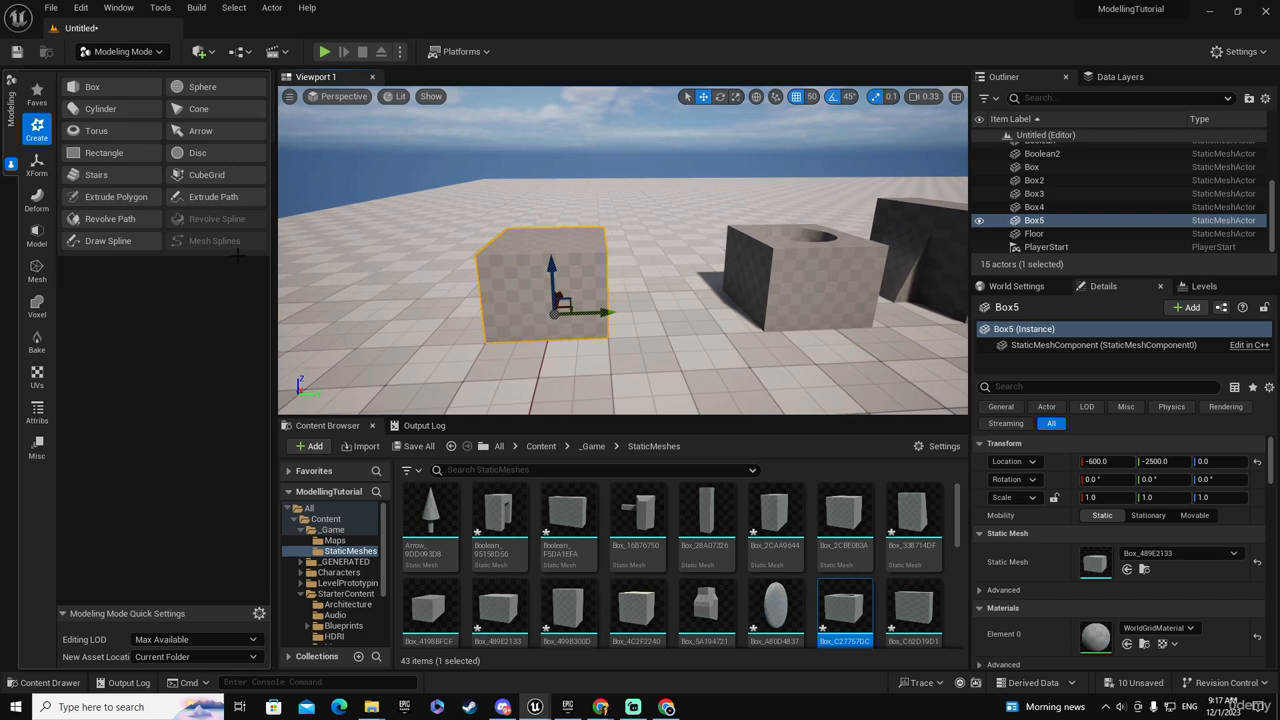
{"action": "left_click", "coordinate": [36, 236]}
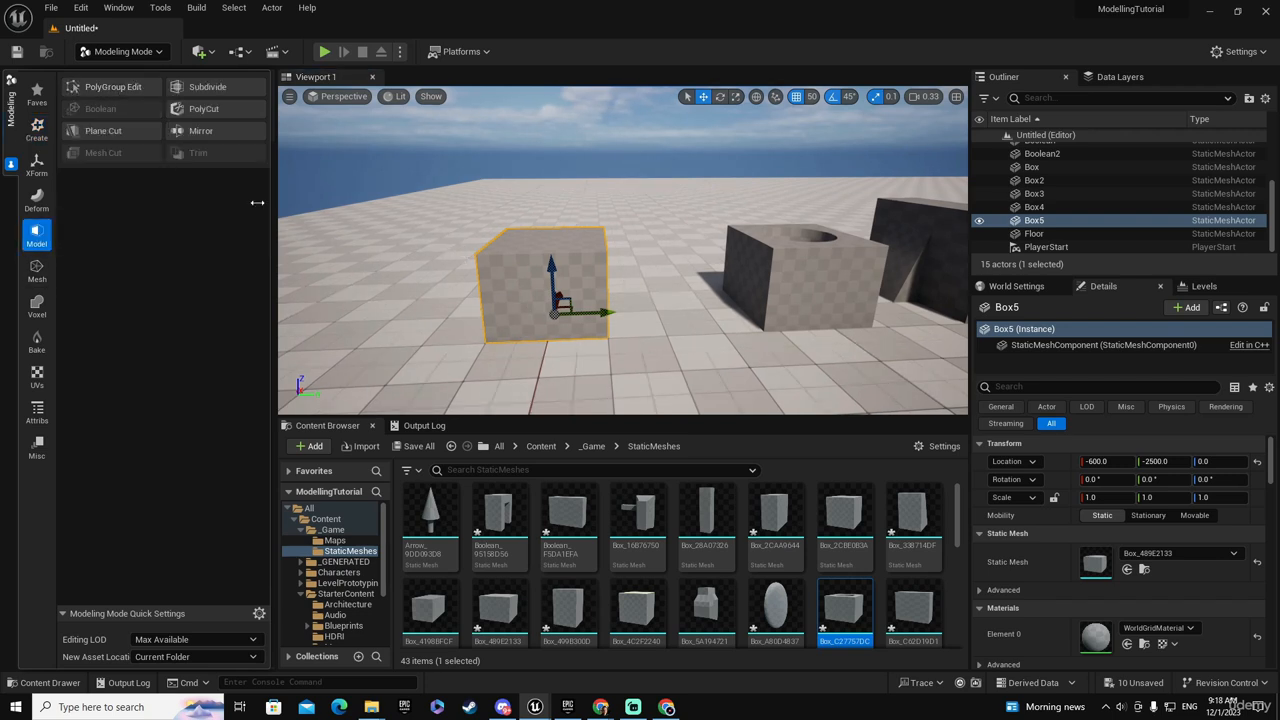
{"action": "left_click", "coordinate": [107, 131]}
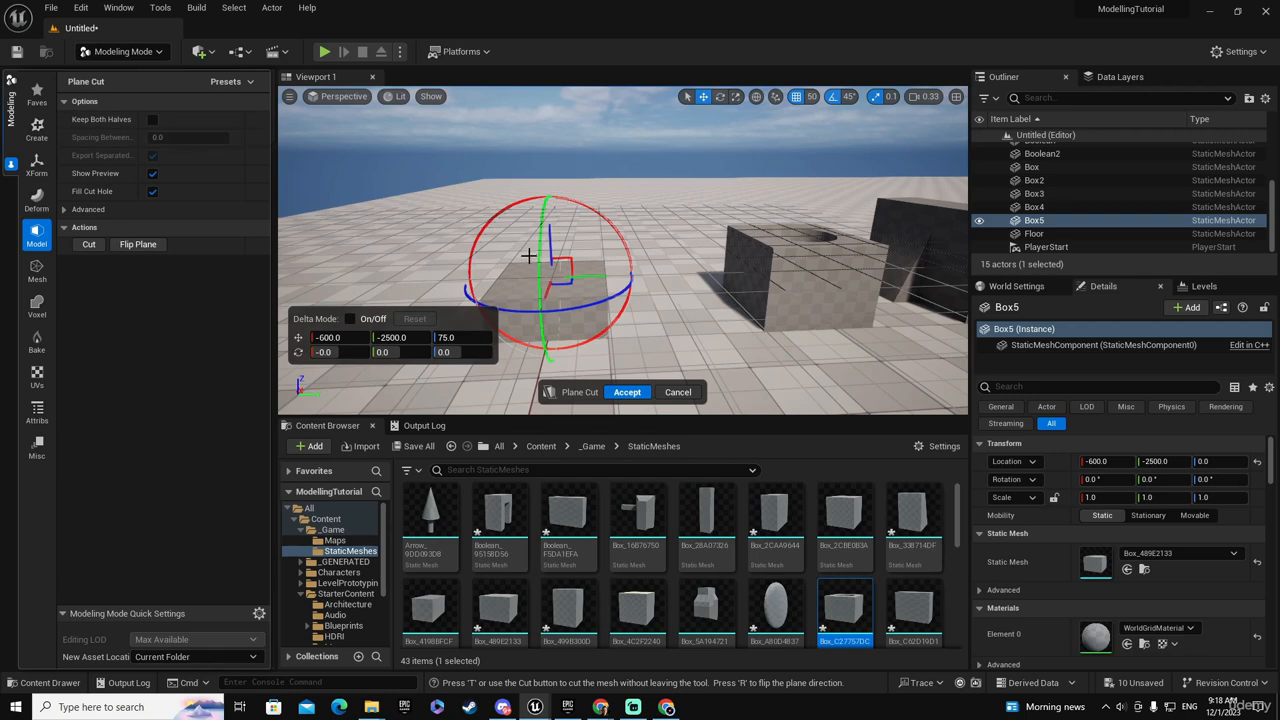
{"action": "left_click_drag", "start_coordinate": [548, 246], "coordinate": [548, 192]}
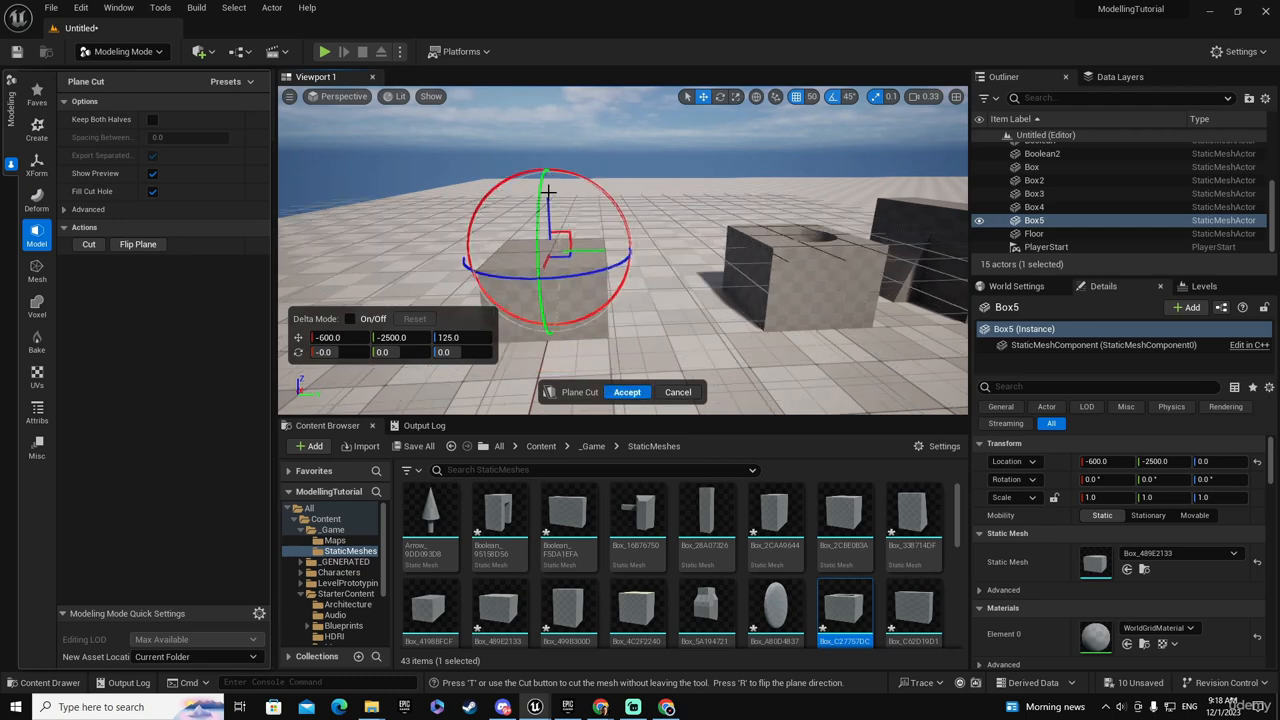
{"action": "right_click_drag", "start_coordinate": [600, 220], "coordinate": [566, 196]}
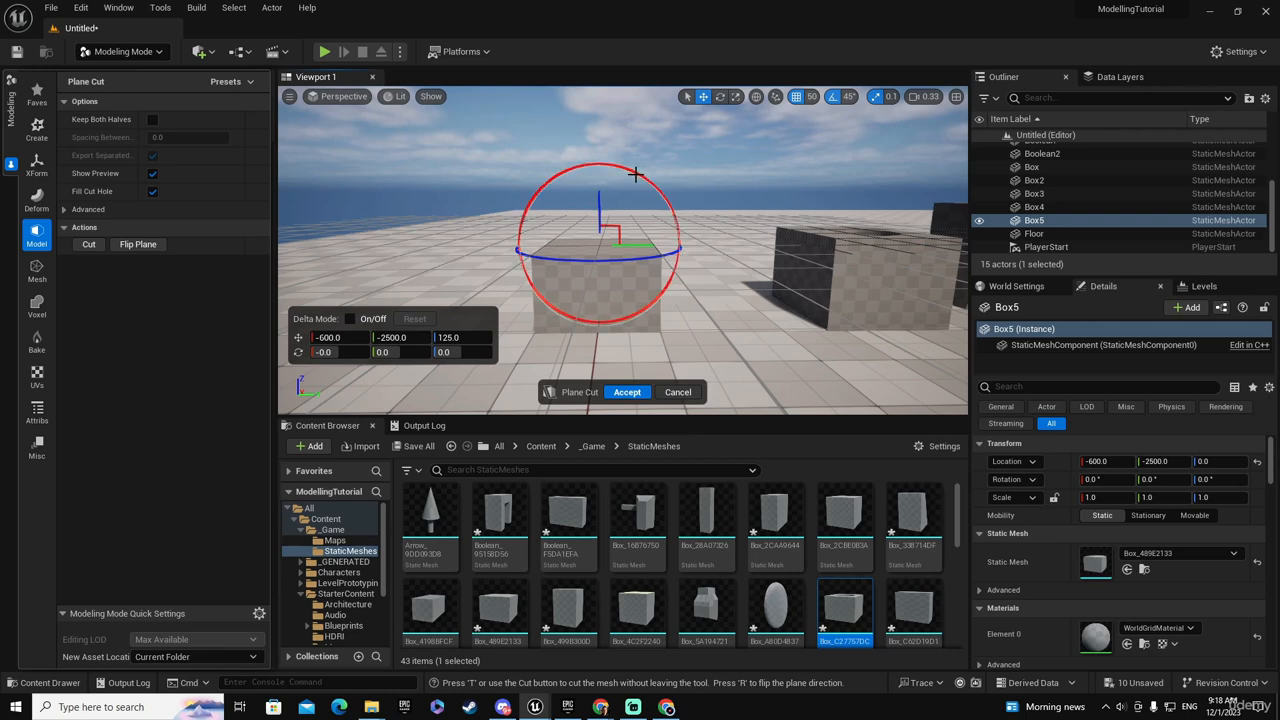
{"action": "left_click_drag", "start_coordinate": [636, 175], "coordinate": [610, 230]}
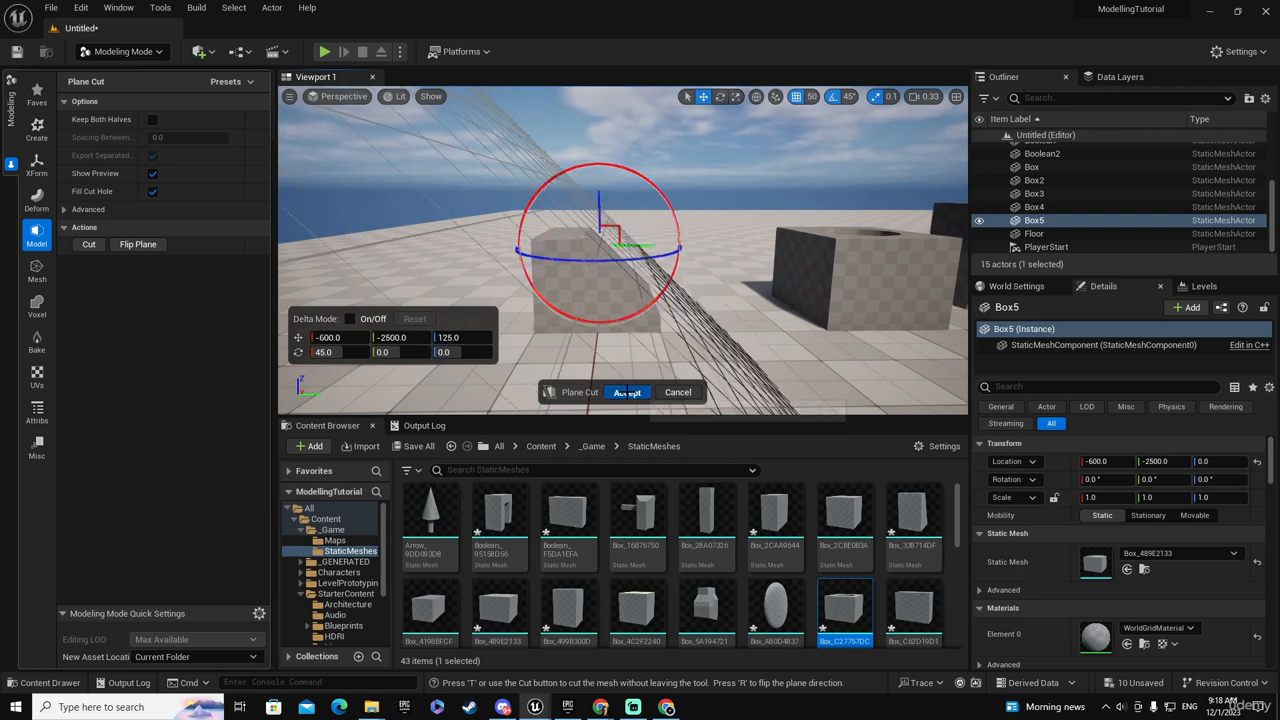
{"action": "left_click", "coordinate": [625, 392]}
{"action": "right_click_drag", "start_coordinate": [643, 294], "coordinate": [650, 267]}
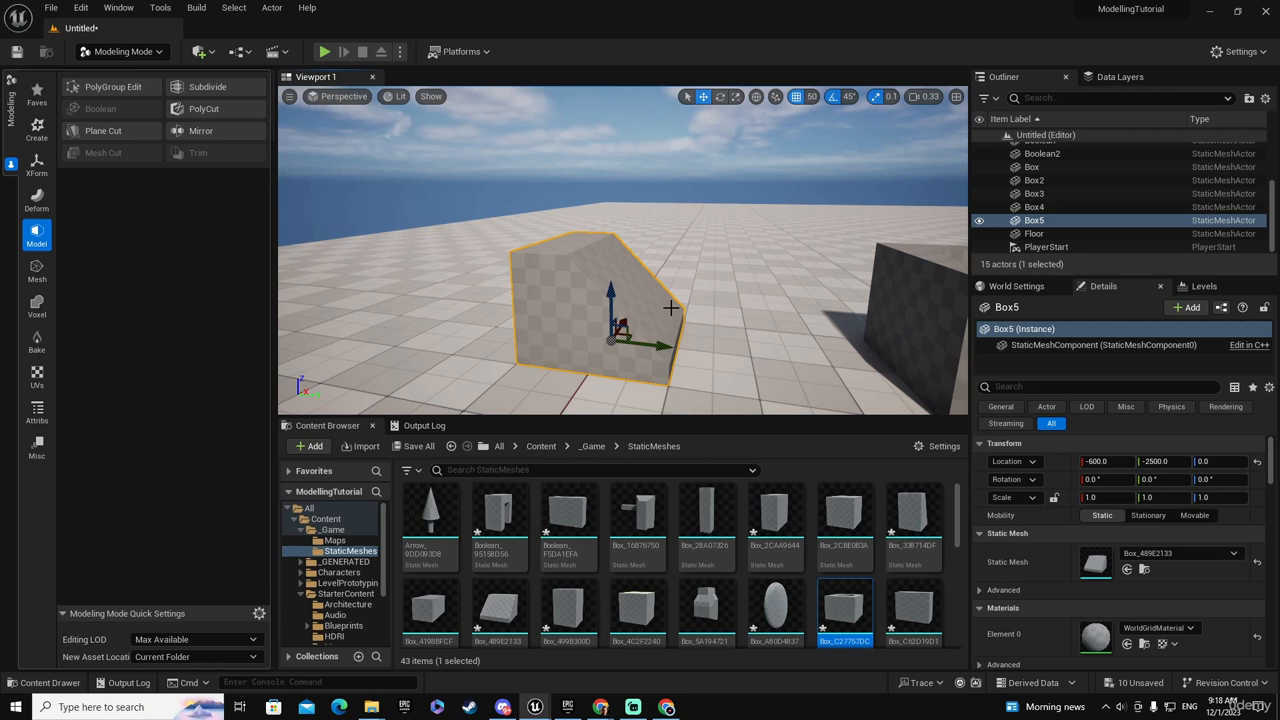
{"action": "key", "text": "ctrl+z"}
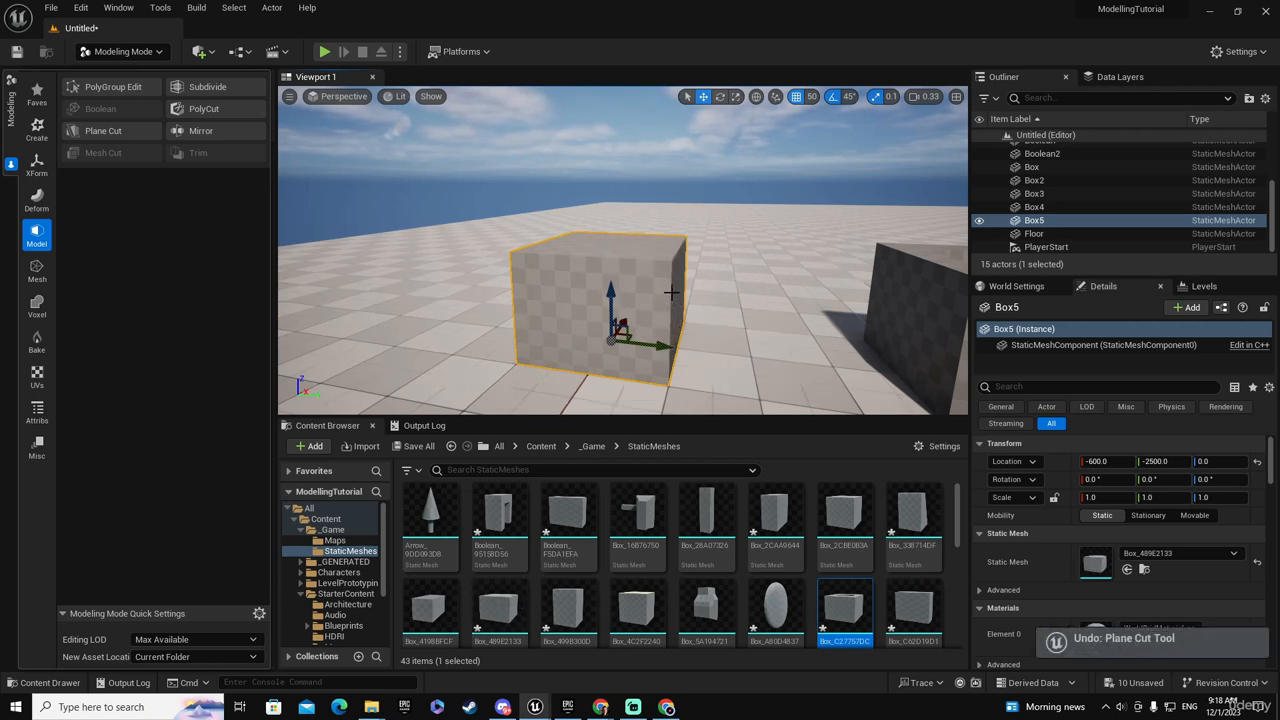
{"action": "right_click_drag", "start_coordinate": [660, 288], "coordinate": [698, 295]}
{"action": "key", "text": "a"}
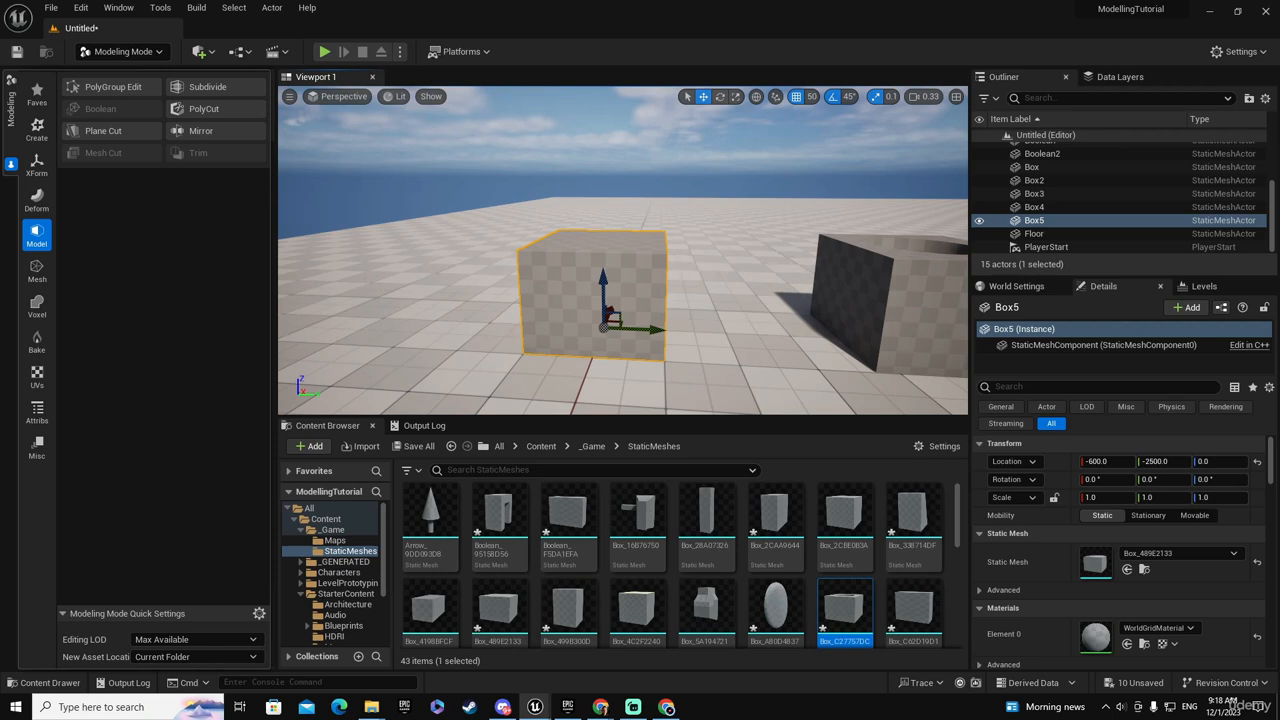
{"action": "left_click", "coordinate": [198, 110]}
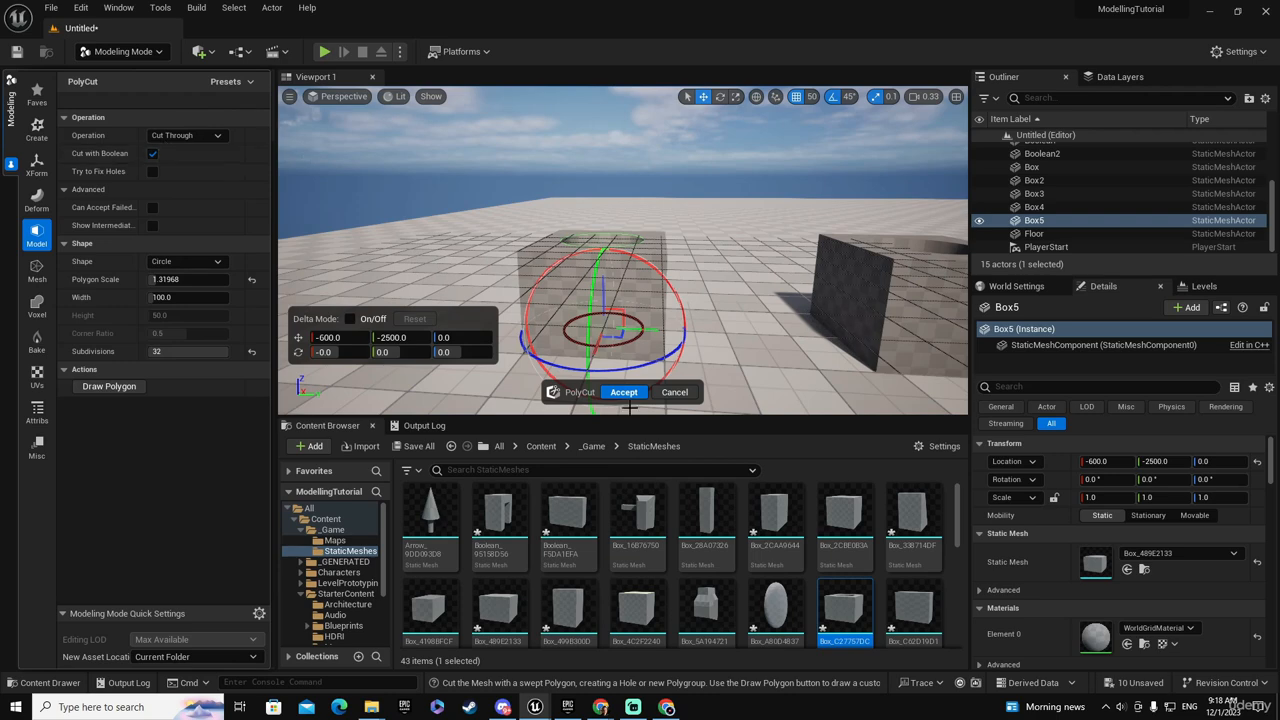
{"action": "left_click", "coordinate": [674, 392]}
Plane-cut the box with the plane at Z 125 tilted 45° and Keep Both Halves enabled.
{"action": "left_click", "coordinate": [104, 131]}
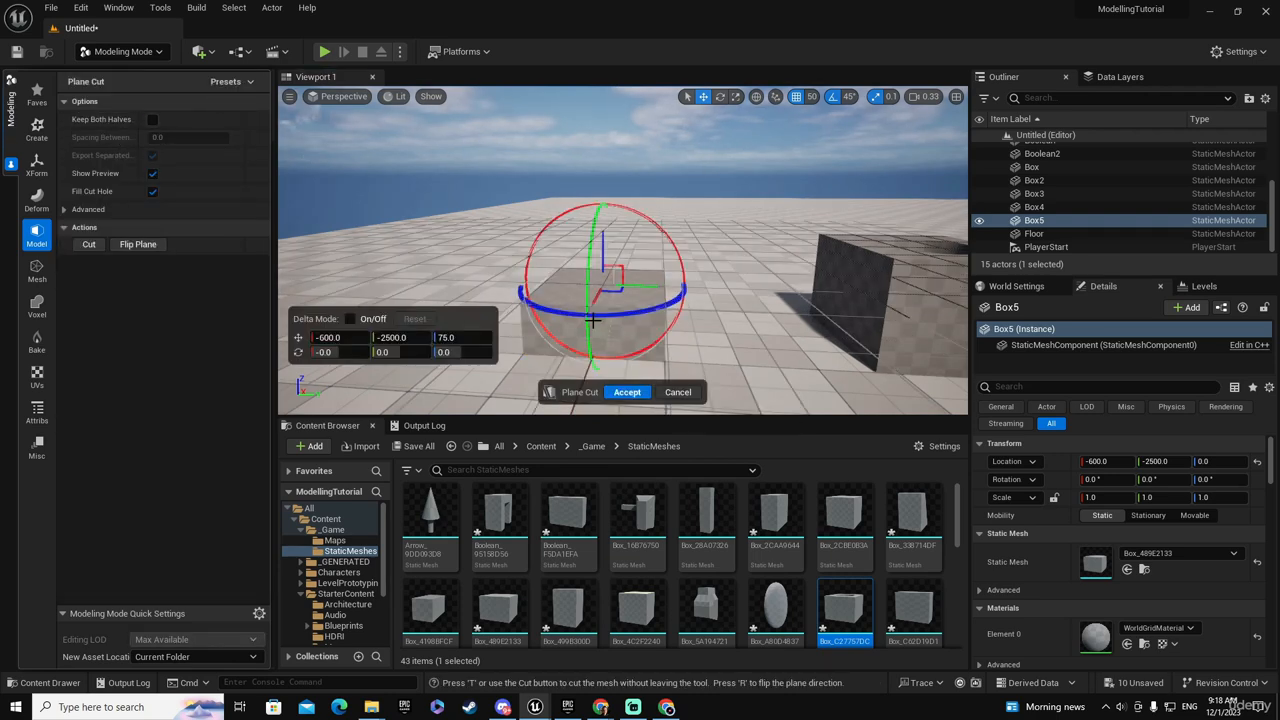
{"action": "left_click_drag", "start_coordinate": [603, 255], "coordinate": [678, 220]}
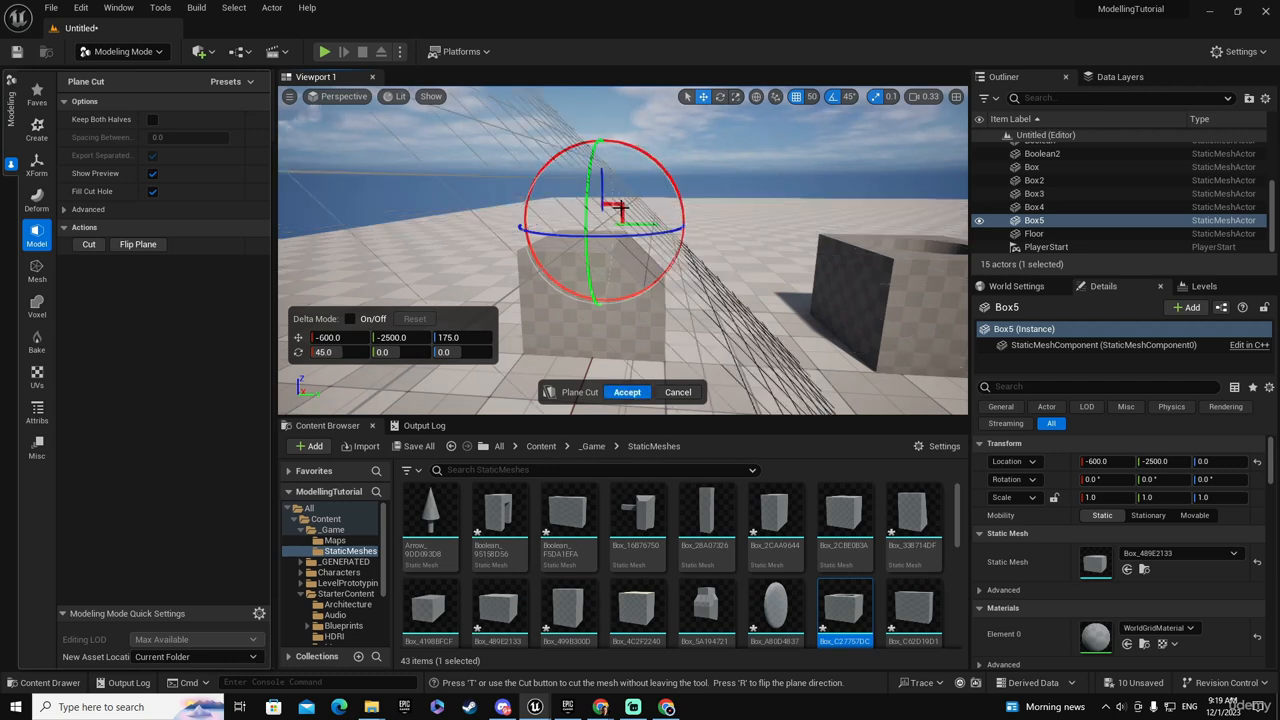
{"action": "left_click_drag", "start_coordinate": [603, 207], "coordinate": [603, 240]}
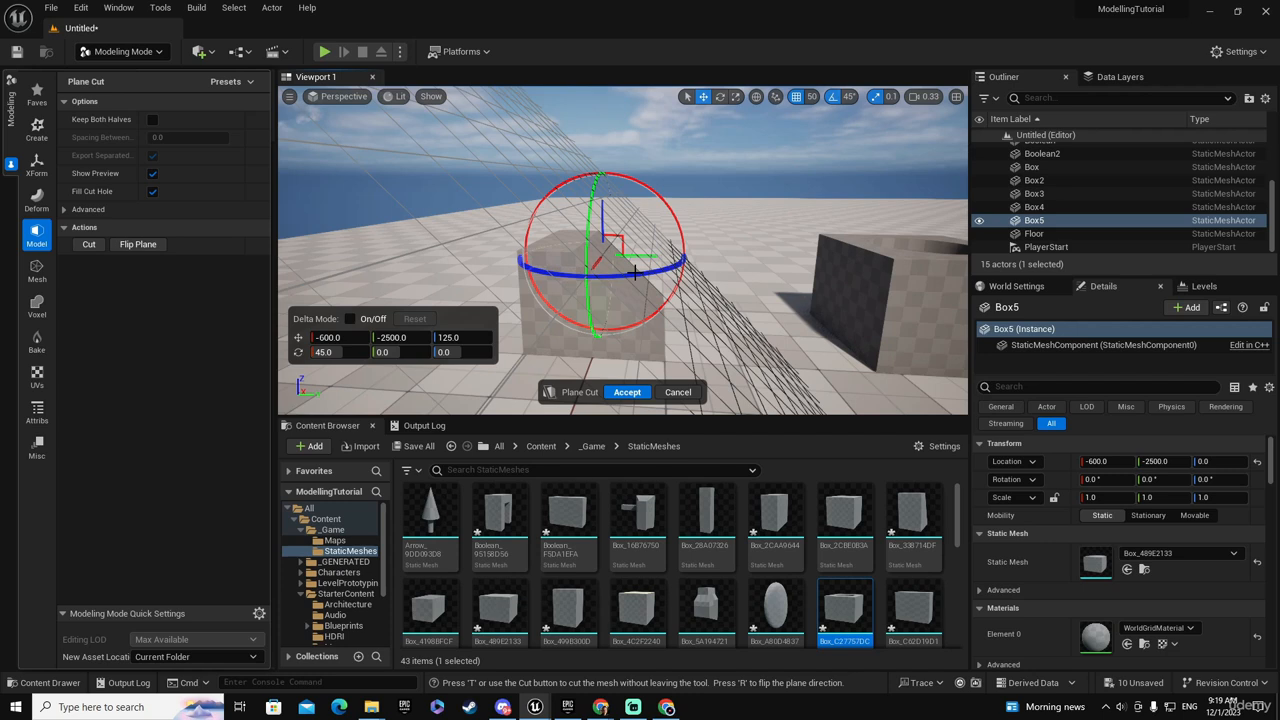
{"action": "left_click", "coordinate": [153, 120]}
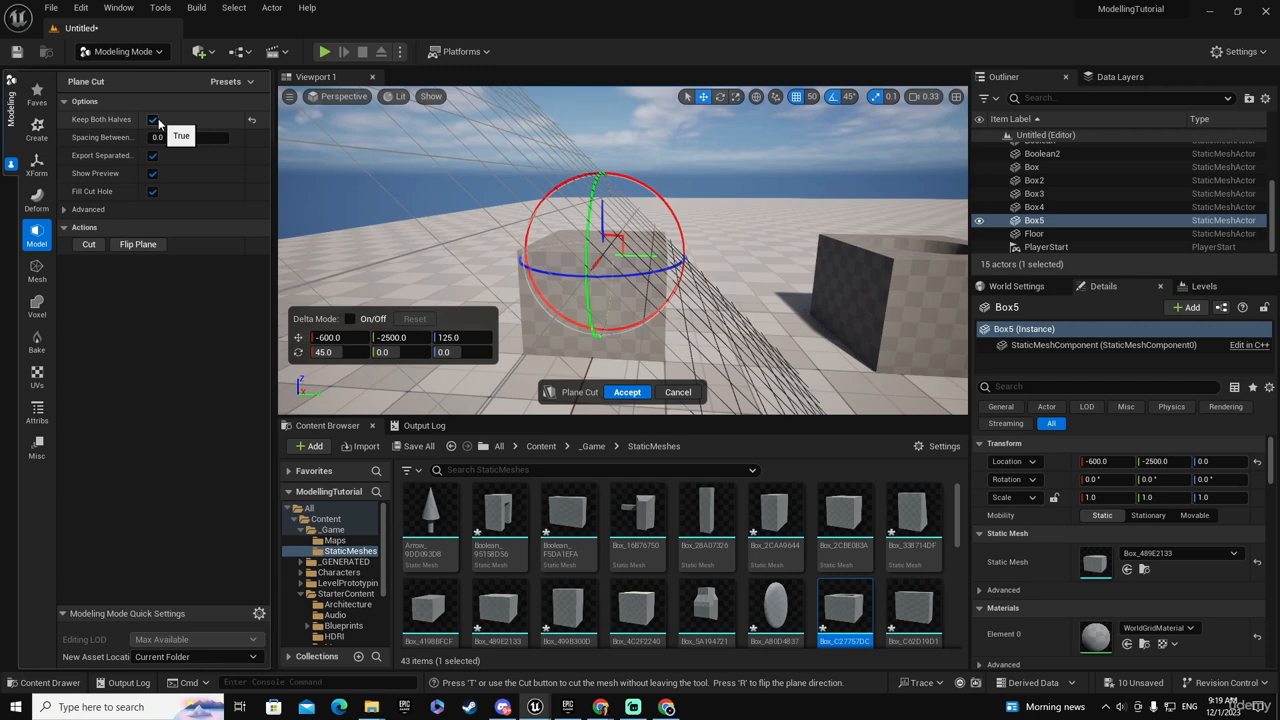
{"action": "mouse_move", "coordinate": [686, 309]}
{"action": "right_mouse_down"}
{"action": "mouse_move", "coordinate": [656, 289]}
{"action": "mouse_move", "coordinate": [697, 330]}
{"action": "right_mouse_up"}
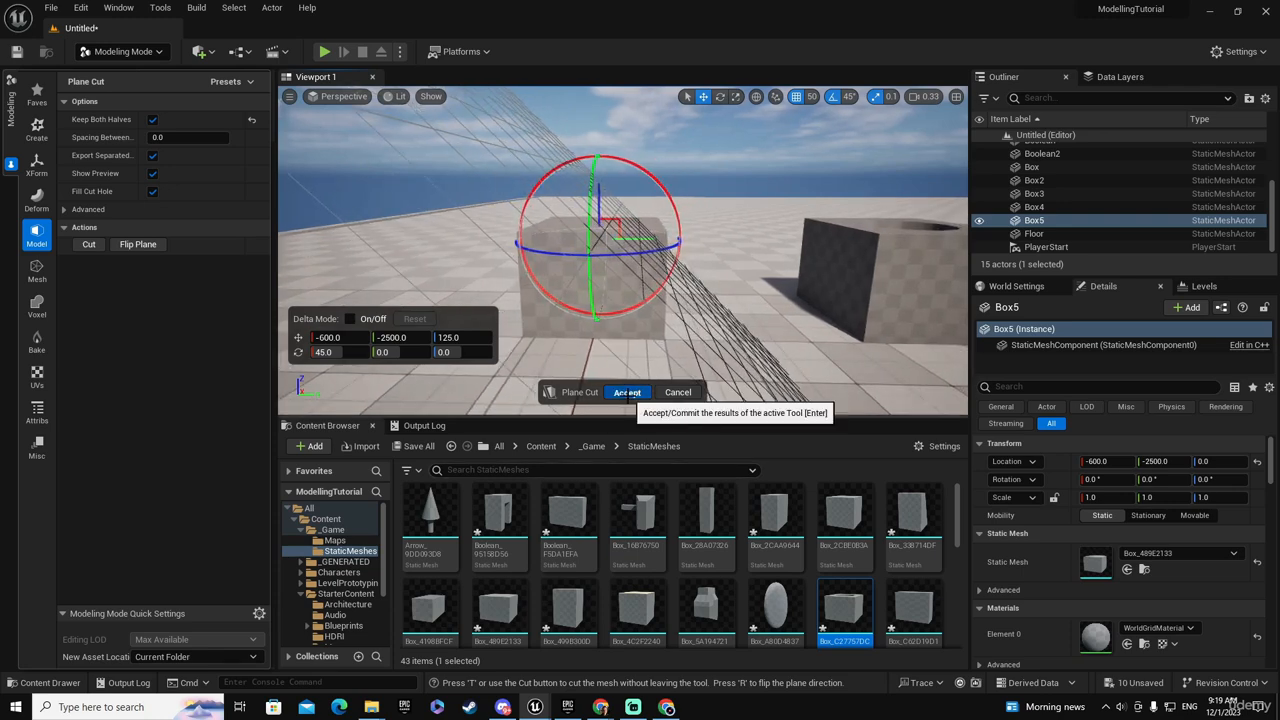
{"action": "left_click", "coordinate": [627, 392]}
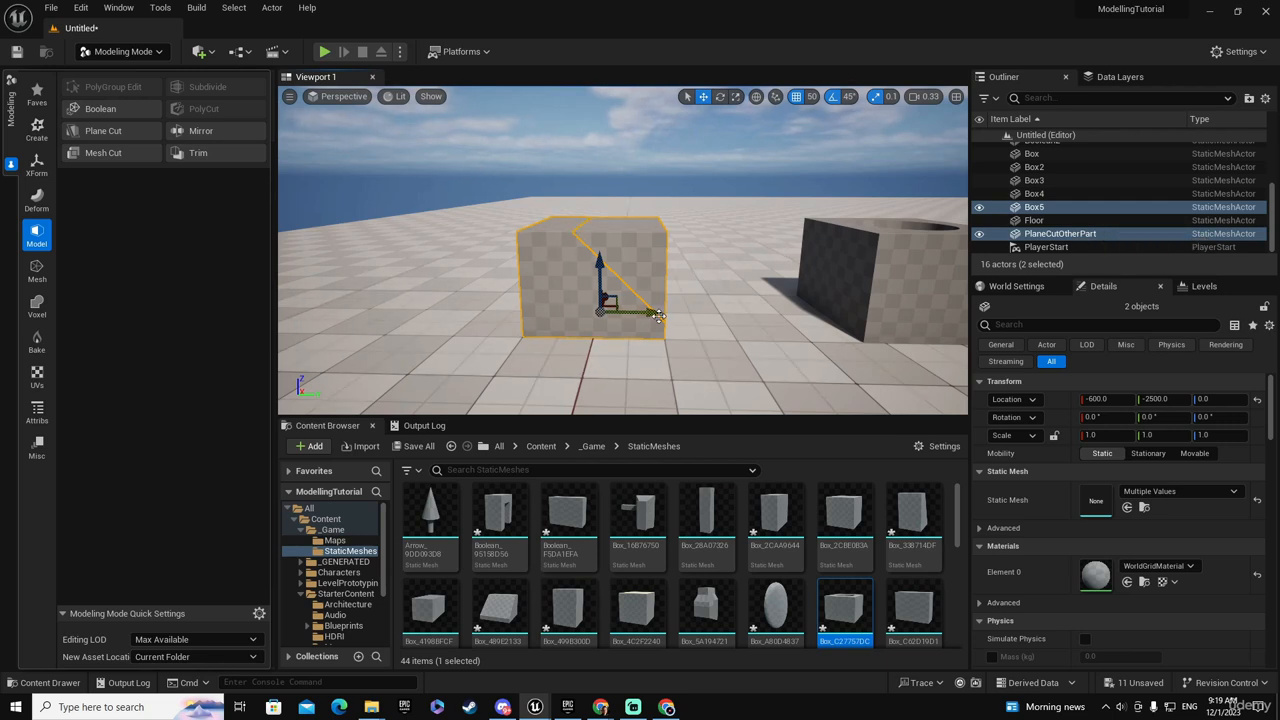
Raise the cut-off corner piece above the box to Z 100.
{"action": "left_click", "coordinate": [648, 258]}
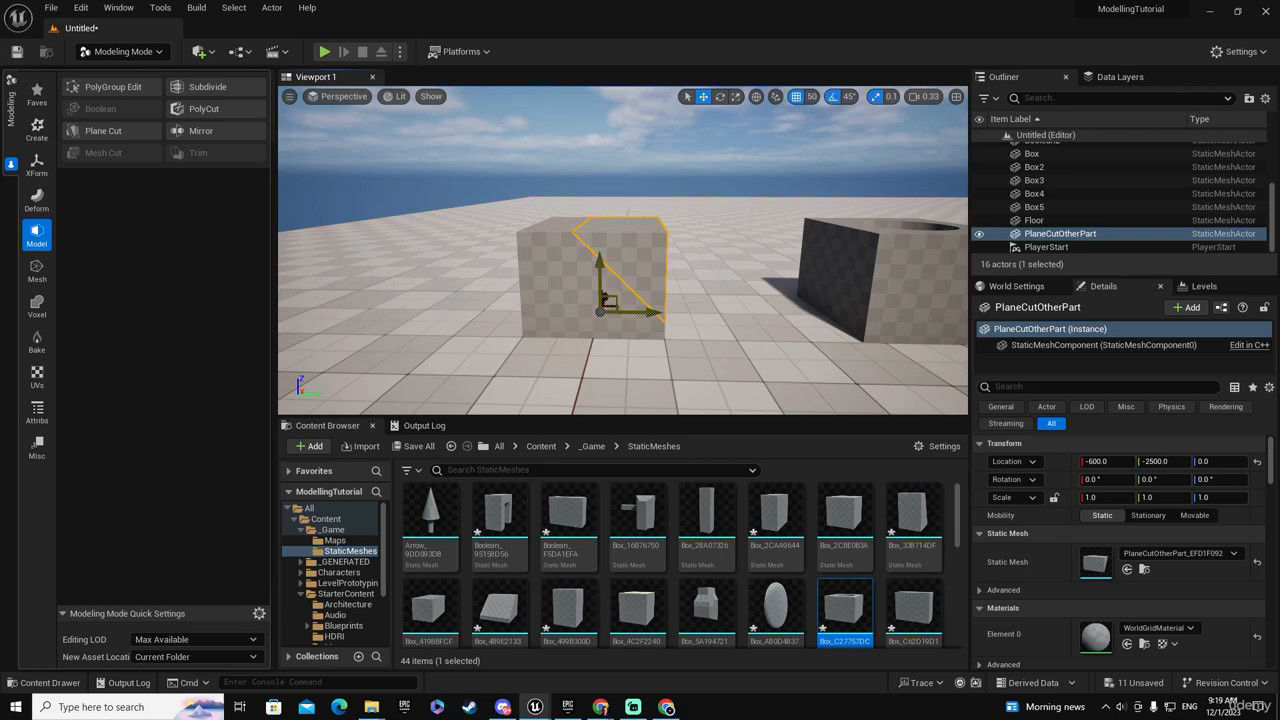
{"action": "left_click_drag", "start_coordinate": [608, 300], "coordinate": [660, 253]}
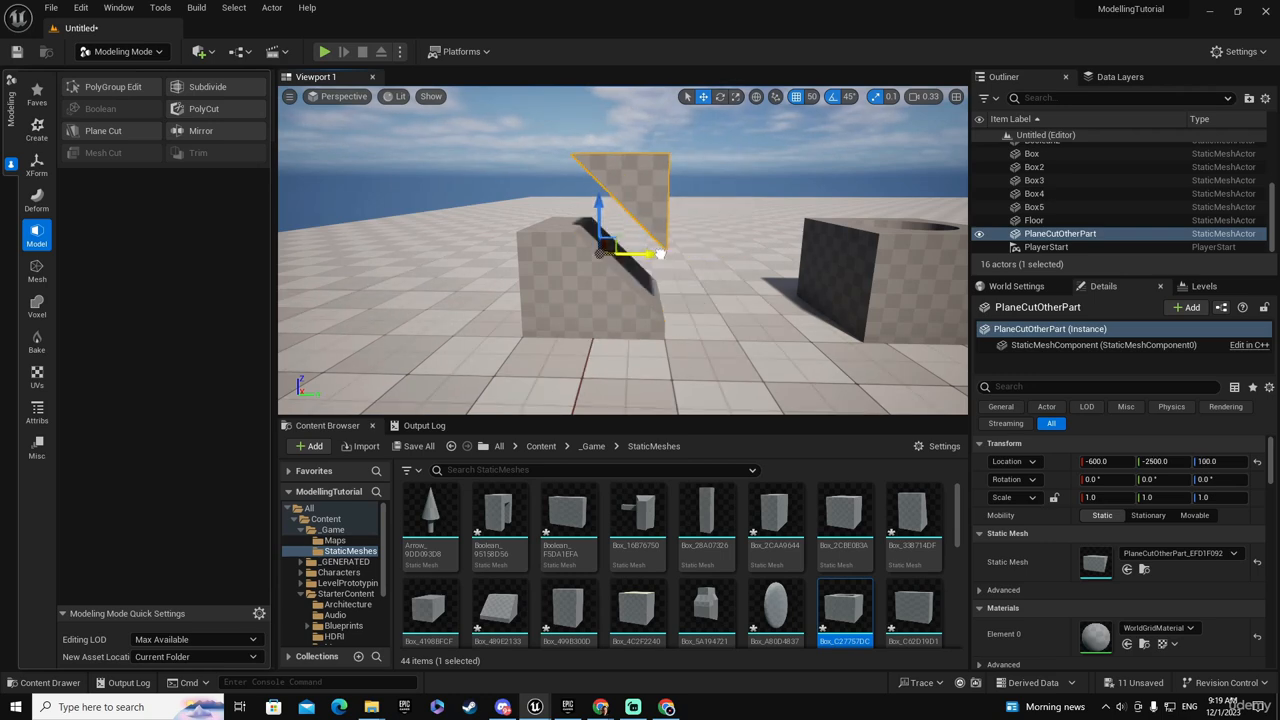
{"action": "right_click_drag", "start_coordinate": [667, 252], "coordinate": [707, 268]}
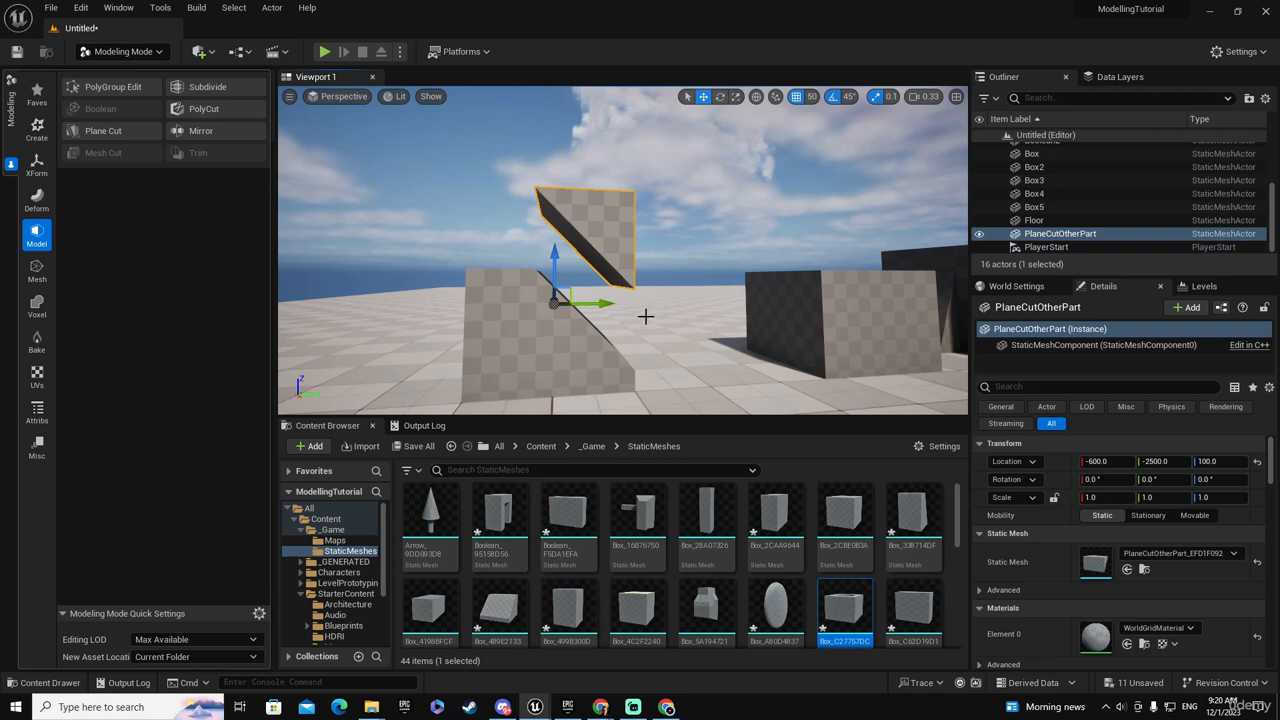
Create a 200 × 200 × 150 box at X -600, Y -3200 and copy it along Y to -2900.
{"action": "left_click", "coordinate": [682, 326]}
{"action": "key", "text": "a"}
{"action": "mouse_move", "coordinate": [689, 350]}
{"action": "right_mouse_down"}
{"action": "mouse_move", "coordinate": [620, 370]}
{"action": "mouse_move", "coordinate": [640, 358]}
{"action": "mouse_move", "coordinate": [630, 348]}
{"action": "mouse_move", "coordinate": [689, 348]}
{"action": "right_mouse_up"}
{"action": "key", "text": "d"}
{"action": "key", "text": "a"}
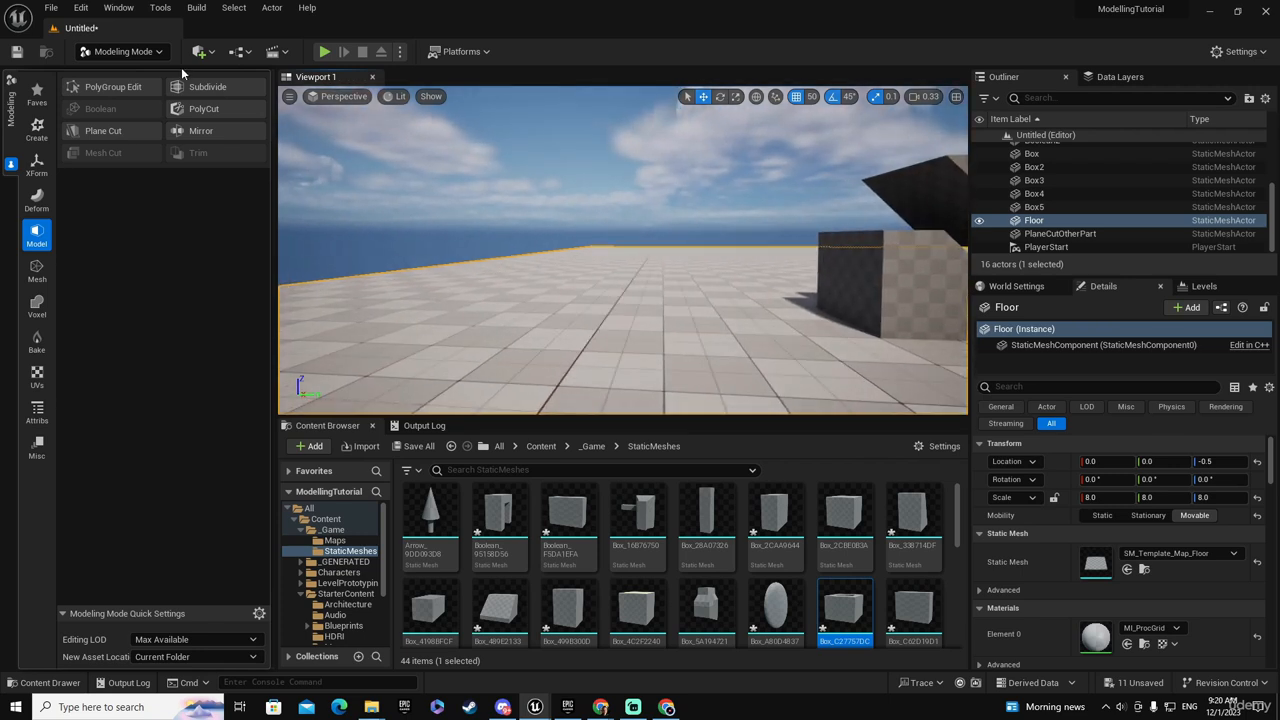
{"action": "left_click", "coordinate": [36, 128]}
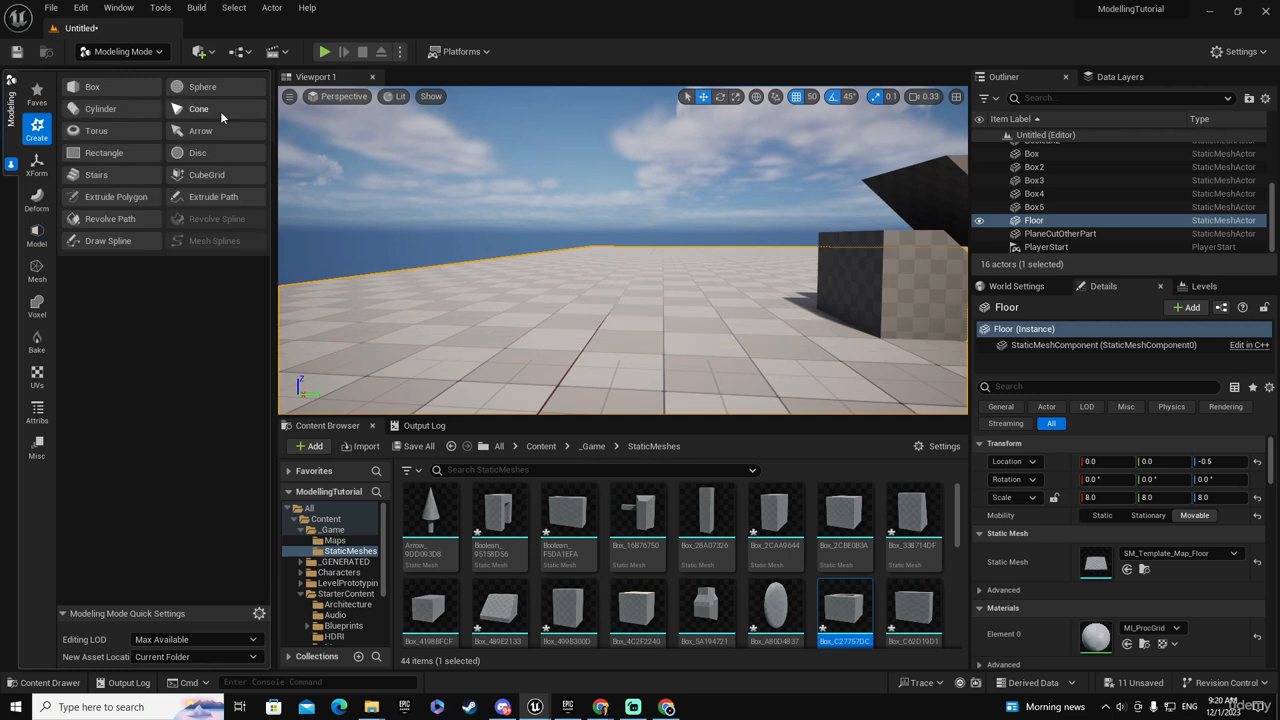
{"action": "left_click", "coordinate": [100, 87]}
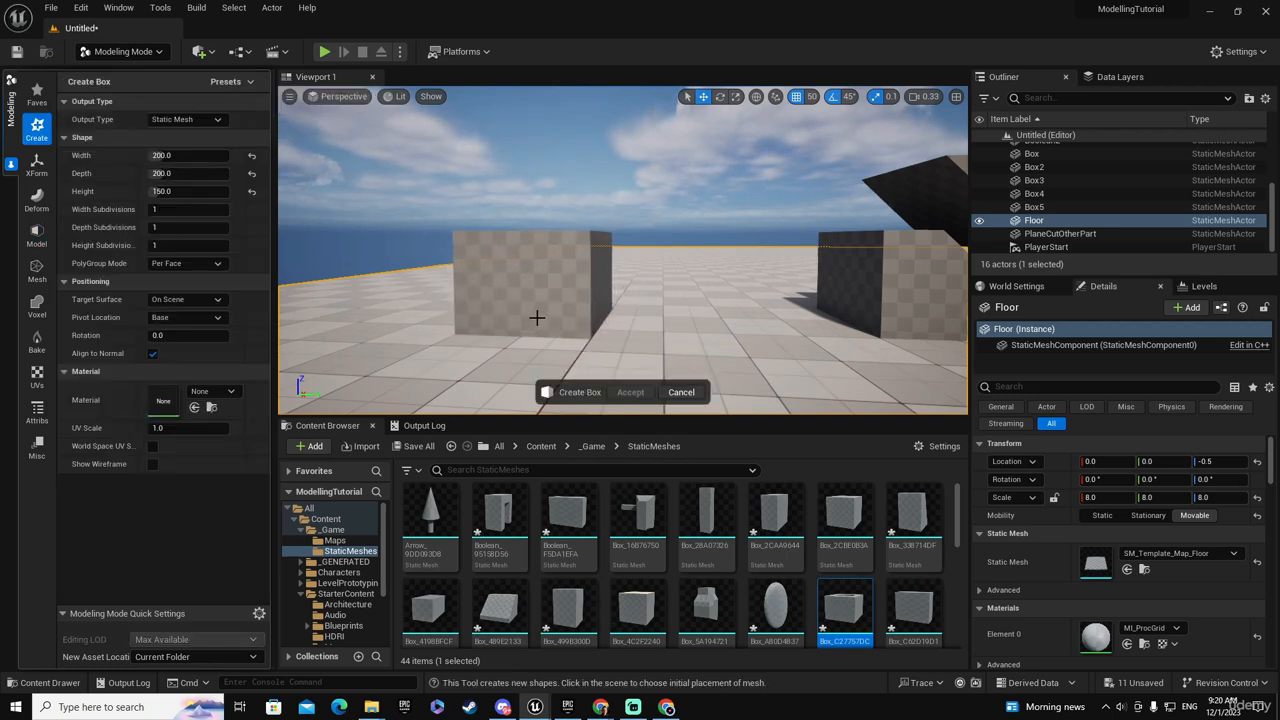
{"action": "left_click", "coordinate": [505, 312]}
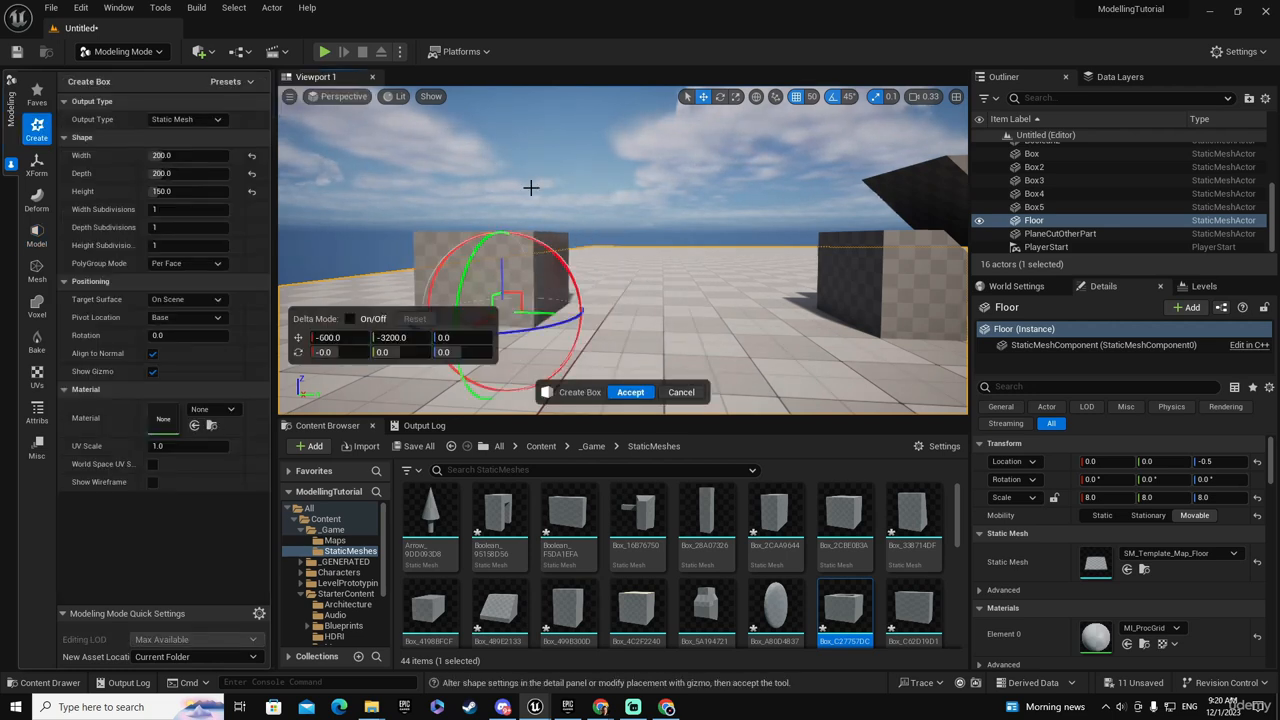
{"action": "left_click", "coordinate": [630, 392]}
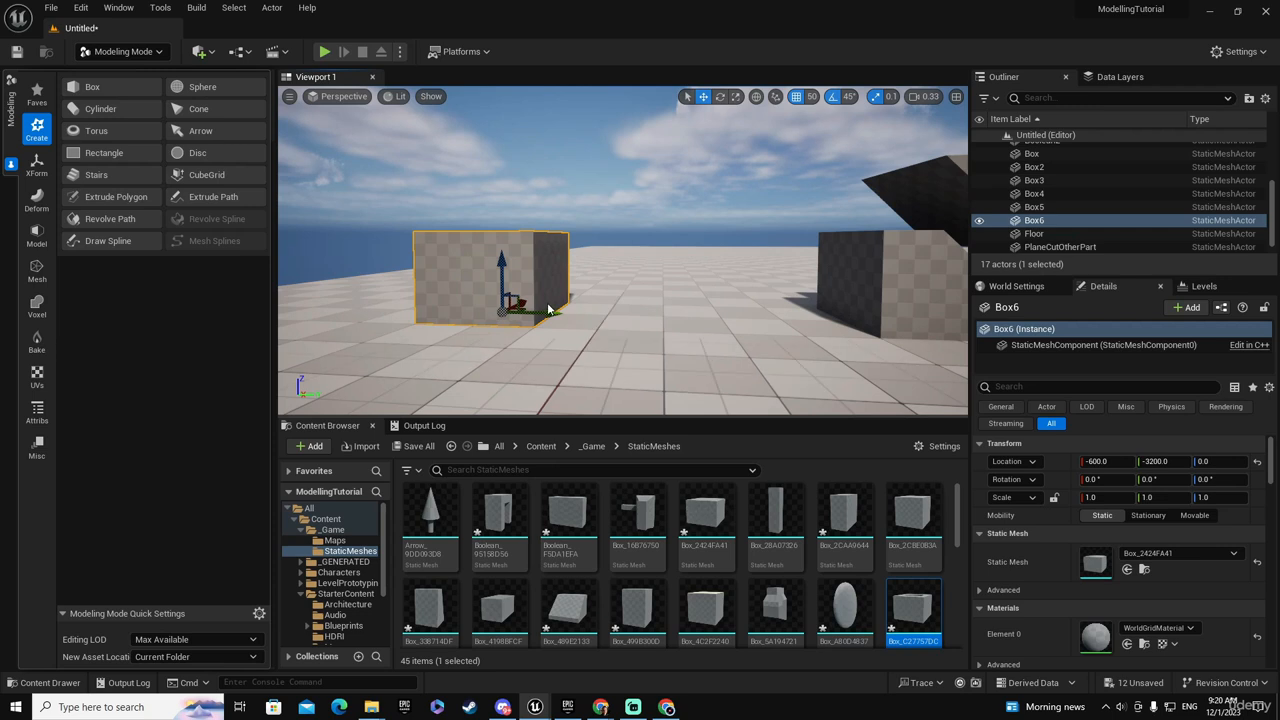
{"action": "left_click_drag", "start_coordinate": [551, 313], "coordinate": [703, 312], "text": "alt"}
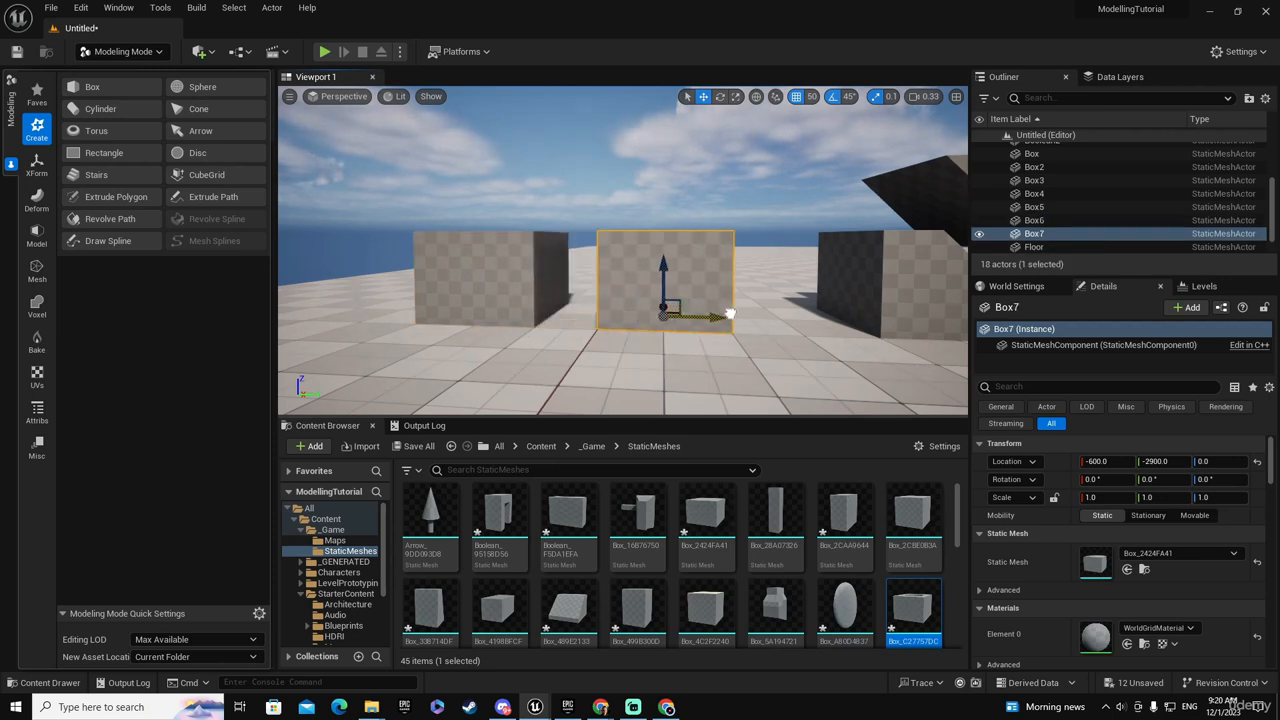
Try a Plane Cut on the original box at Y -3200 with the plane tilted 45° and Keep Both Halves disabled.
{"action": "left_click", "coordinate": [482, 262]}
{"action": "key", "text": "w"}
{"action": "mouse_move", "coordinate": [497, 269]}
{"action": "right_mouse_down"}
{"action": "mouse_move", "coordinate": [470, 269]}
{"action": "mouse_move", "coordinate": [512, 269]}
{"action": "mouse_move", "coordinate": [497, 269]}
{"action": "right_mouse_up"}
{"action": "key", "text": "a"}
{"action": "left_click", "coordinate": [36, 234]}
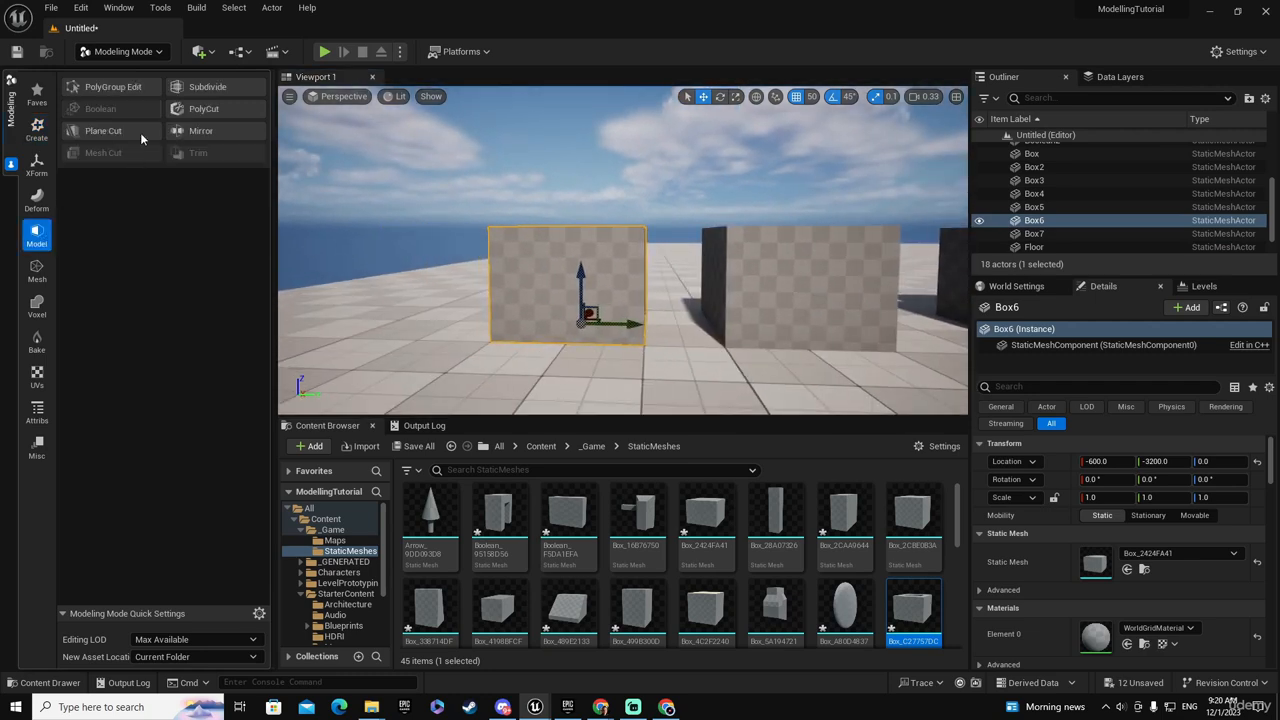
{"action": "left_click", "coordinate": [104, 132]}
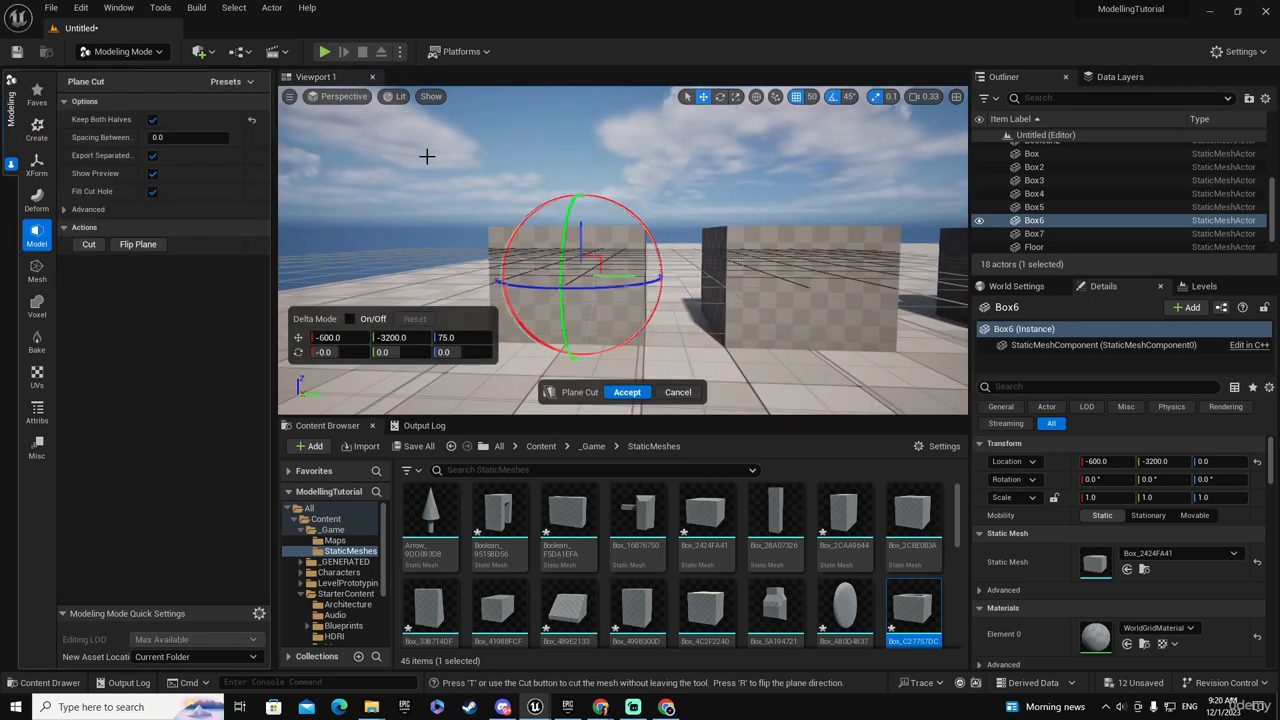
{"action": "left_click_drag", "start_coordinate": [658, 245], "coordinate": [654, 260]}
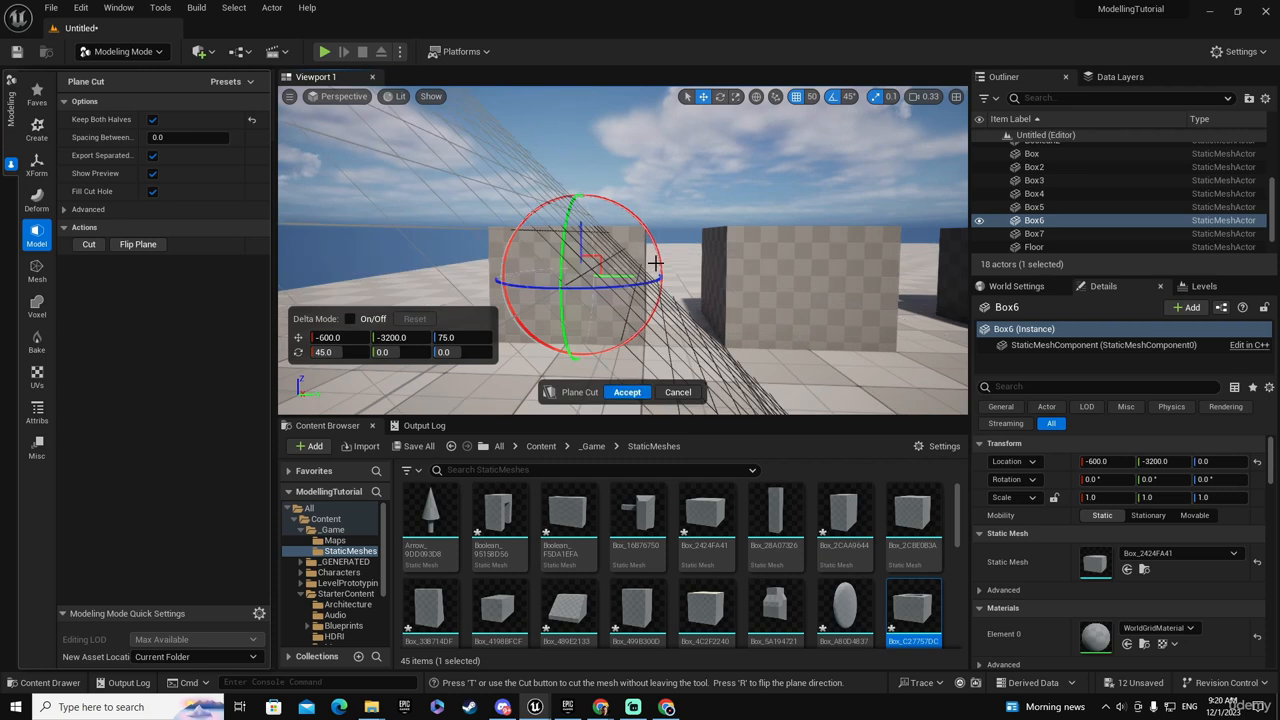
{"action": "left_click", "coordinate": [152, 119]}
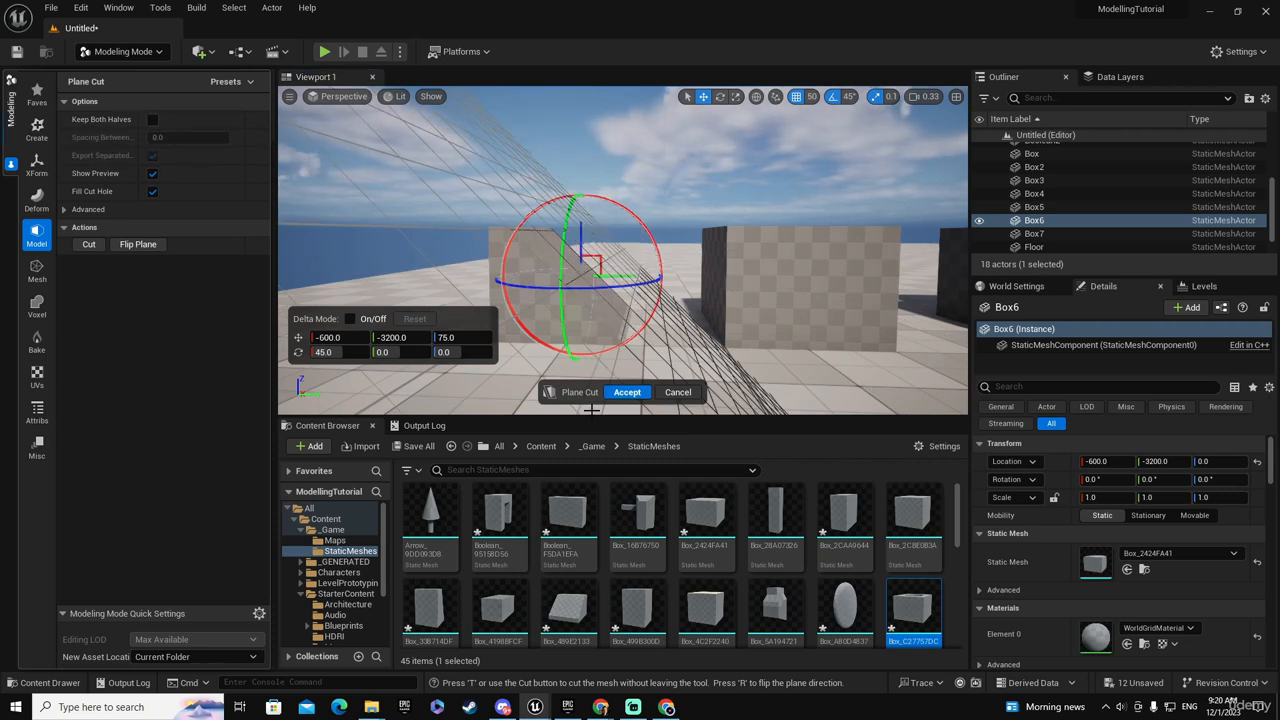
{"action": "left_click", "coordinate": [627, 392]}
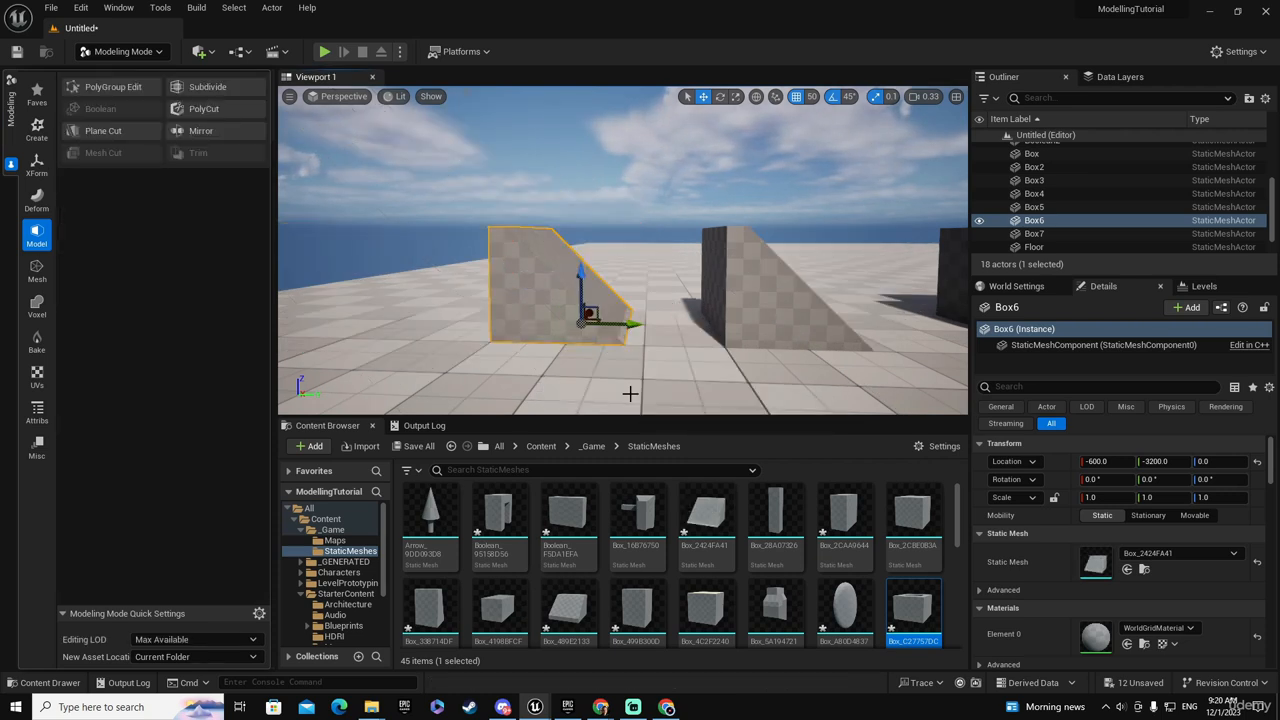
Select the copied box to check its static mesh reference, and undo the plane cut shared by both boxes.
{"action": "key", "text": "Escape"}
{"action": "left_click", "coordinate": [764, 298]}
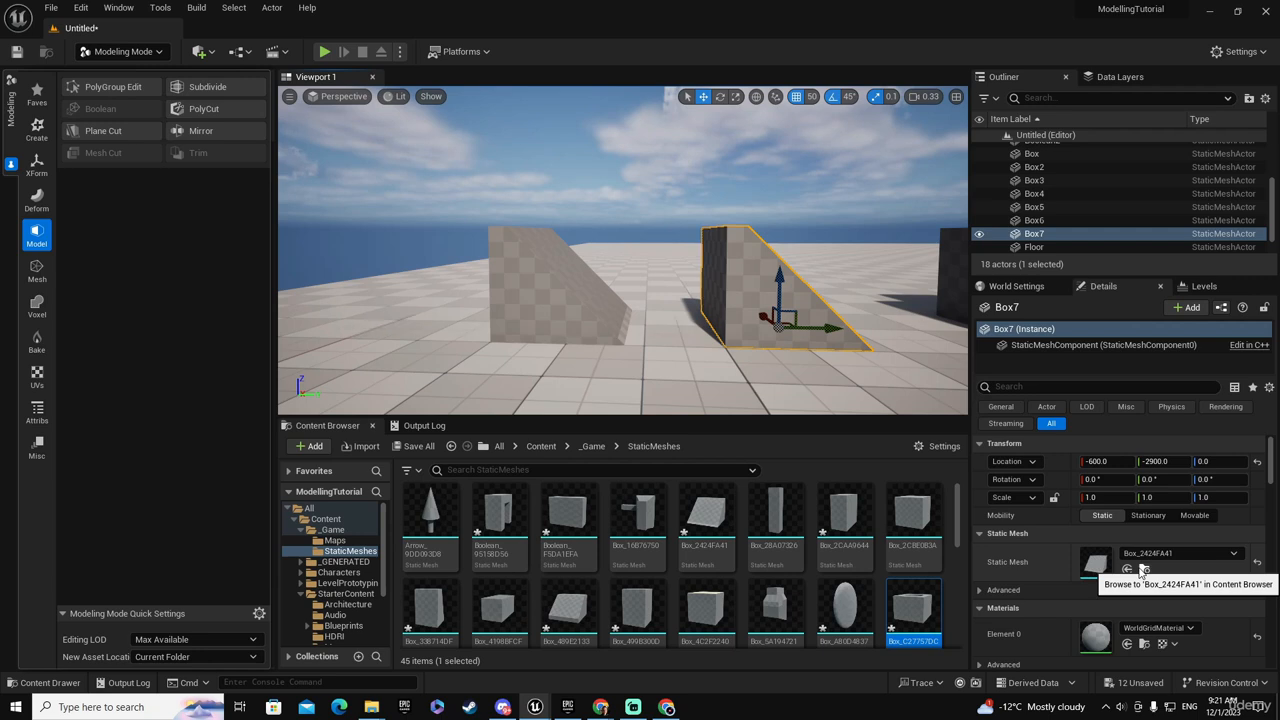
{"action": "key", "text": "ctrl+z"}
{"action": "key", "text": "ctrl+z"}
{"action": "key", "text": "ctrl+z"}
{"action": "key", "text": "ctrl+z"}
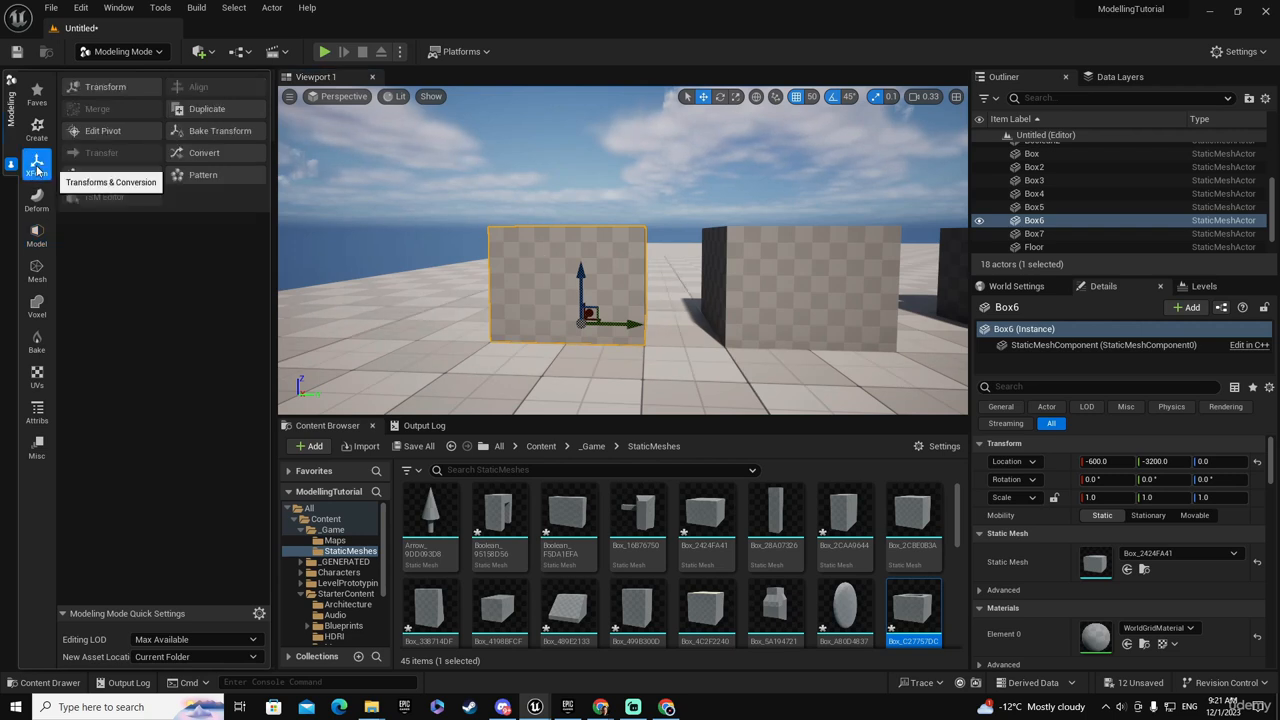
Duplicate the box at Y -3200 with Handle Inputs set to Delete Inputs, and plane-cut the duplicate with the plane tilted 45°.
{"action": "left_click", "coordinate": [204, 110]}
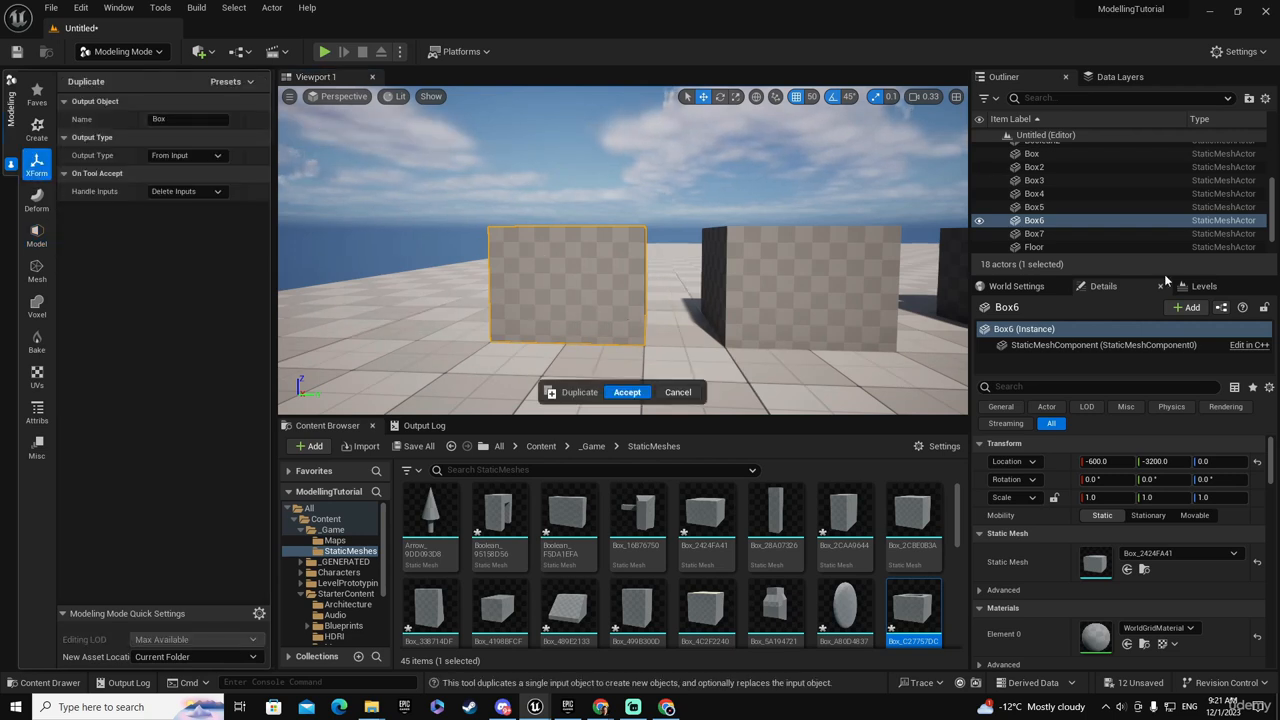
{"action": "left_click", "coordinate": [627, 392]}
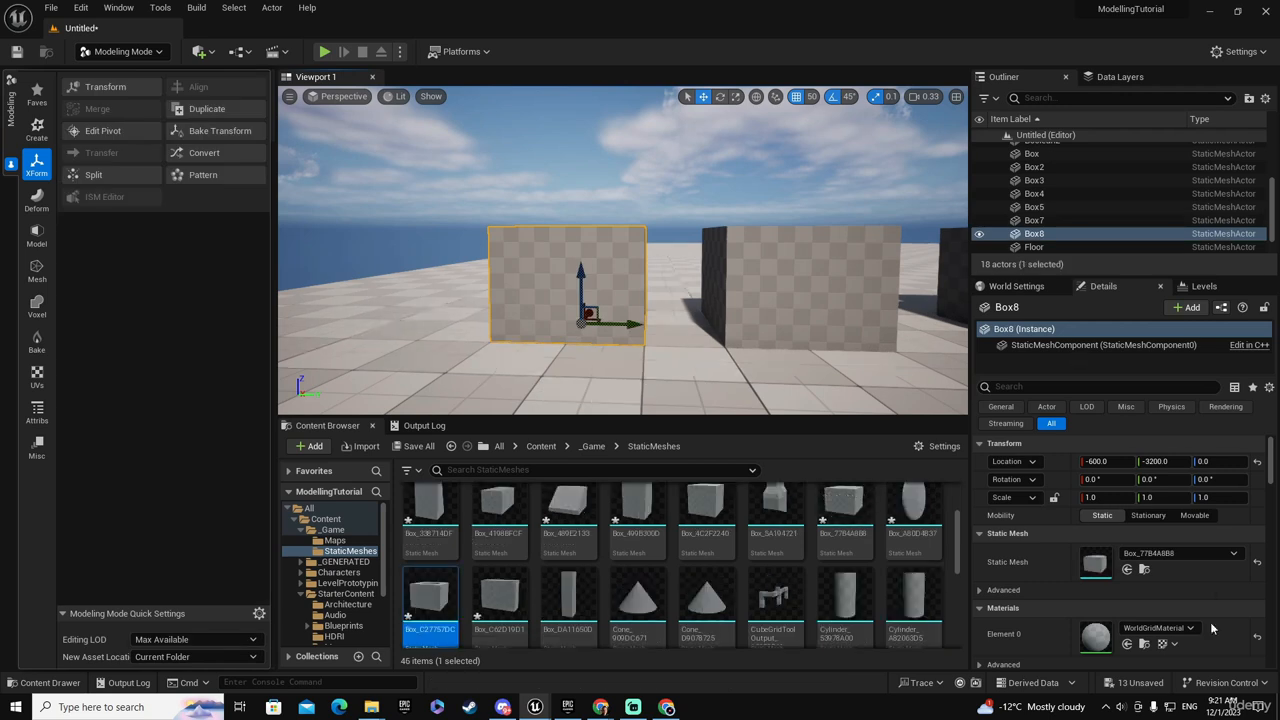
{"action": "left_click", "coordinate": [36, 234]}
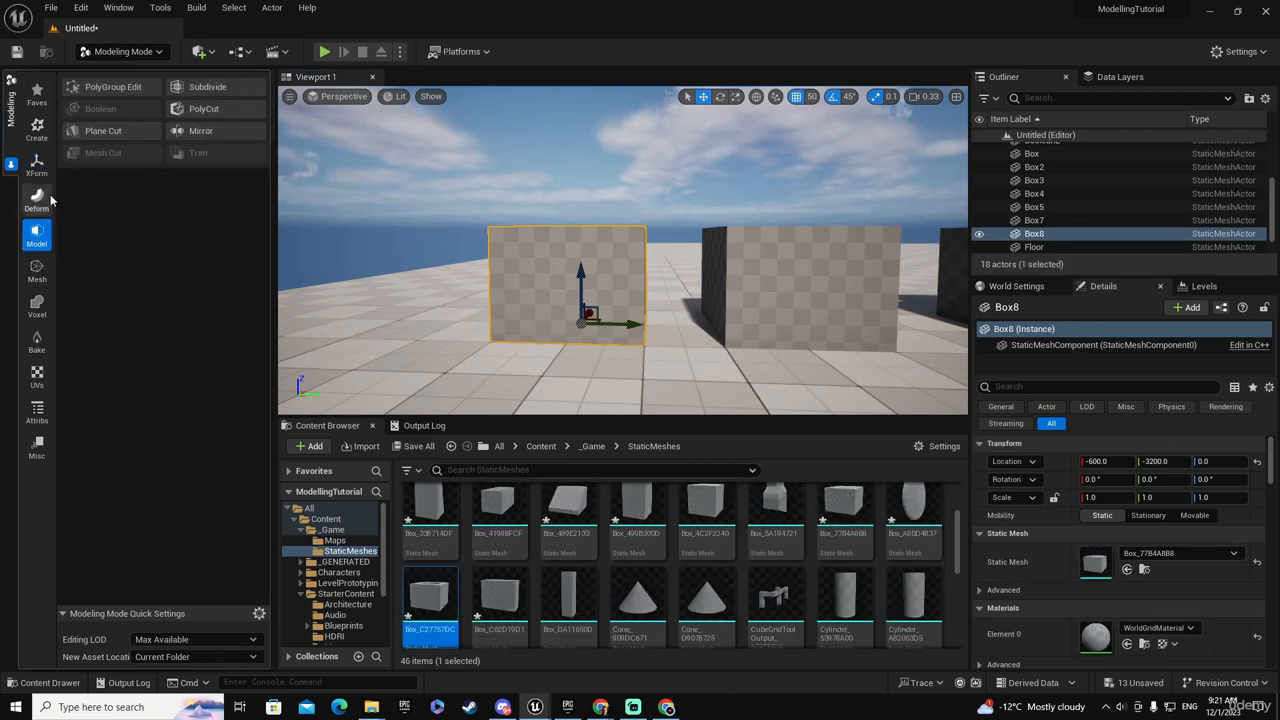
{"action": "left_click", "coordinate": [103, 131]}
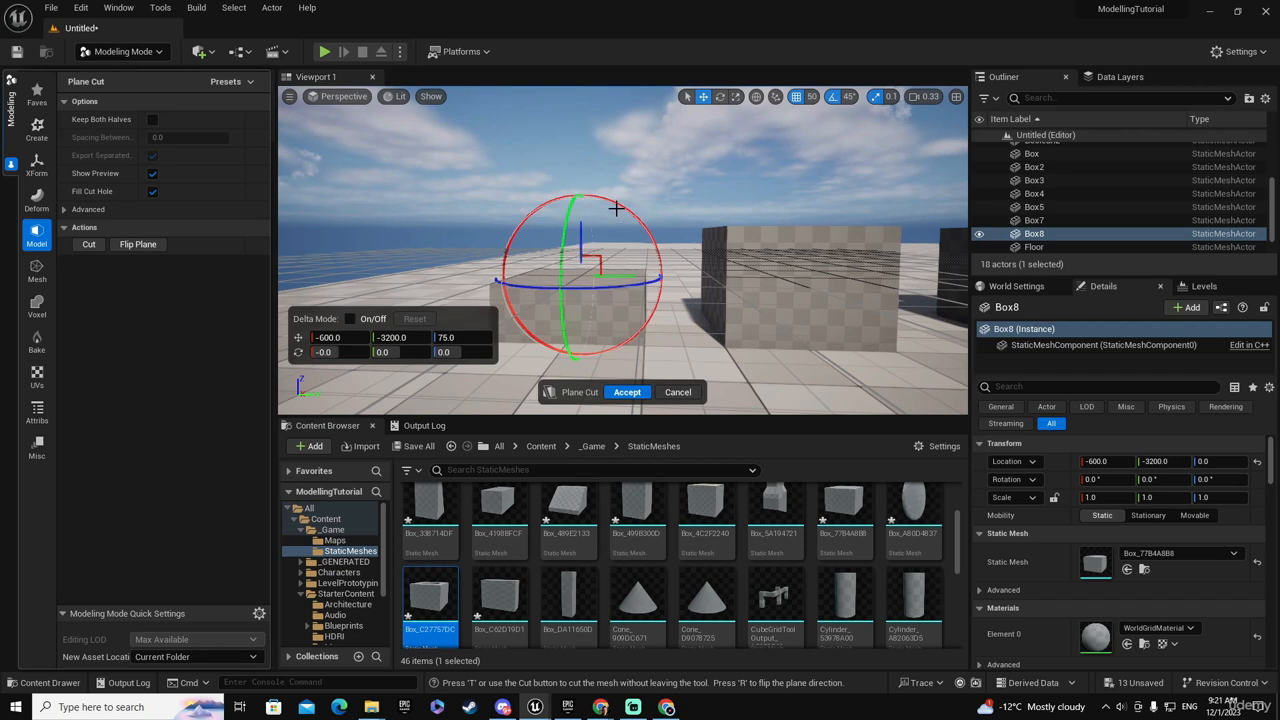
{"action": "left_click_drag", "start_coordinate": [617, 208], "coordinate": [654, 250]}
{"action": "left_click", "coordinate": [627, 392]}
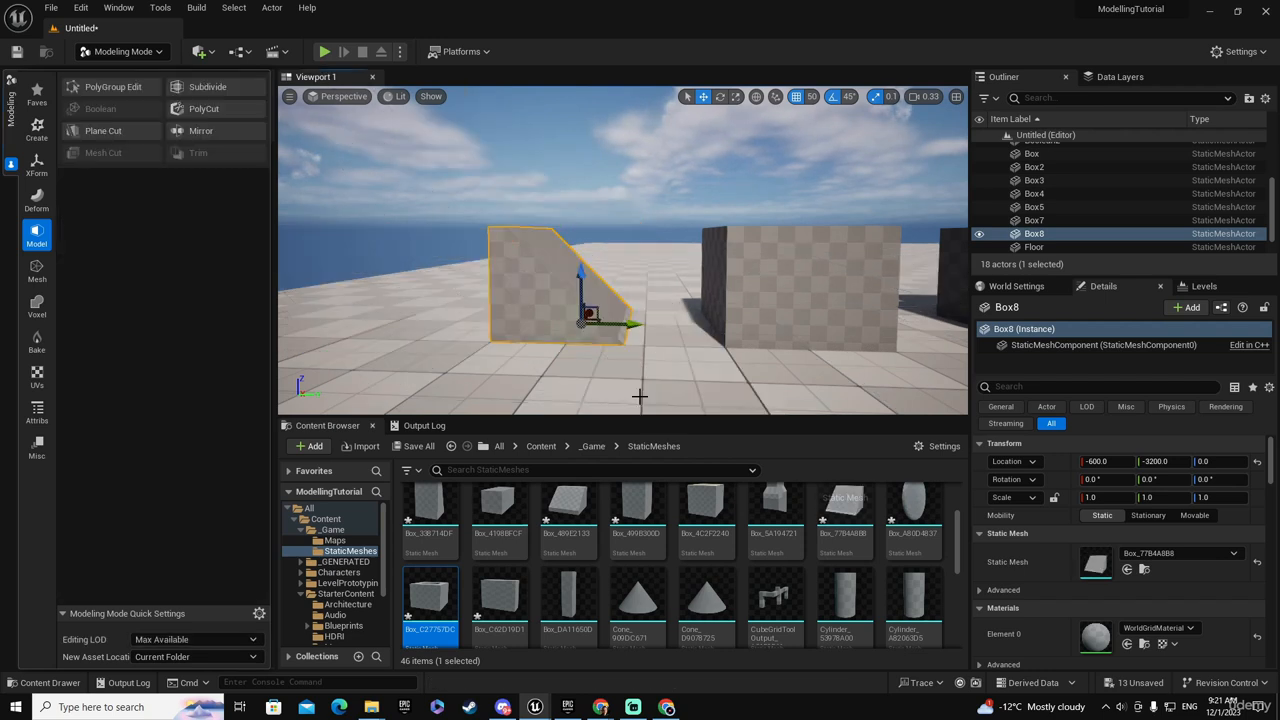